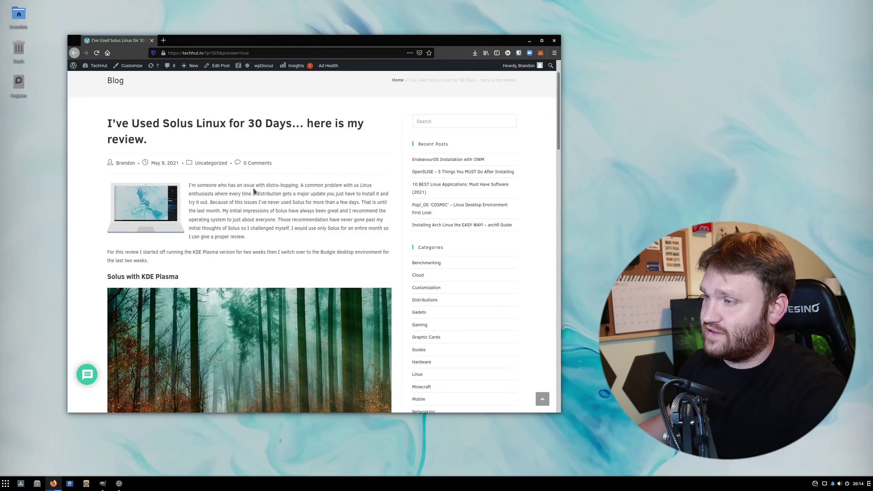
Step: Scroll the TechHut review past the KDE Plasma forest-wallpaper screenshot to the Budgie Desktop Environment heading
scroll(352, 231, down, 3)
scroll(356, 227, up, 4)
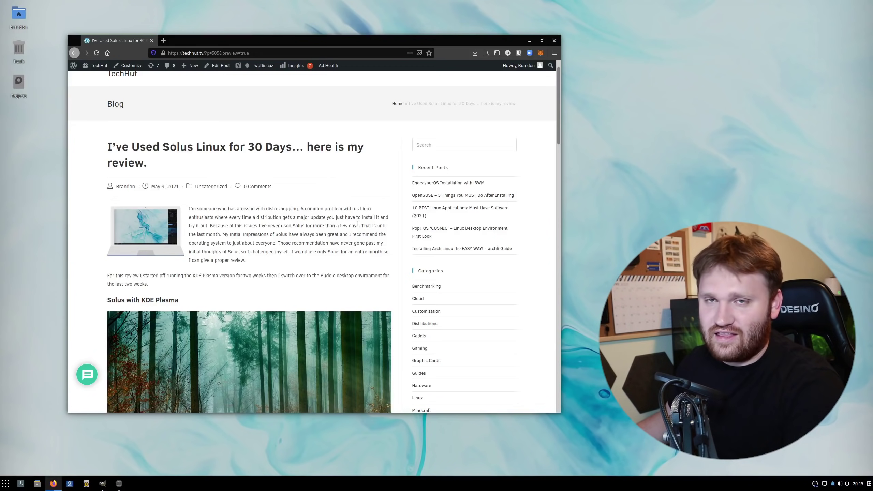
scroll(357, 263, down, 3)
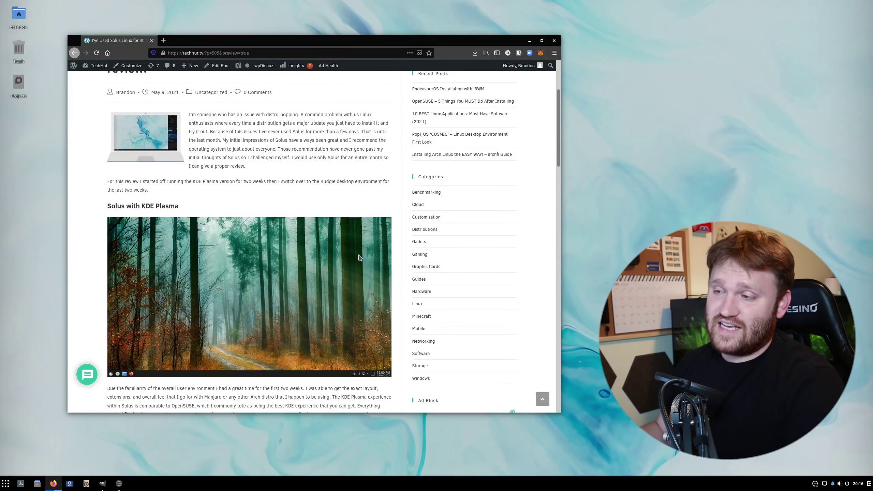
scroll(253, 194, down, 2)
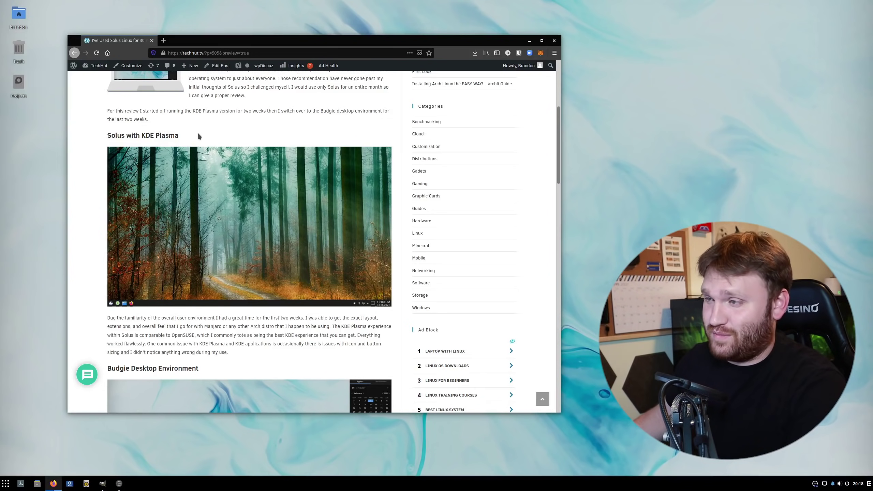
Step: Scroll down to the Raven paragraph, then back up to the teal Budgie desktop screenshot
scroll(282, 176, down, 6)
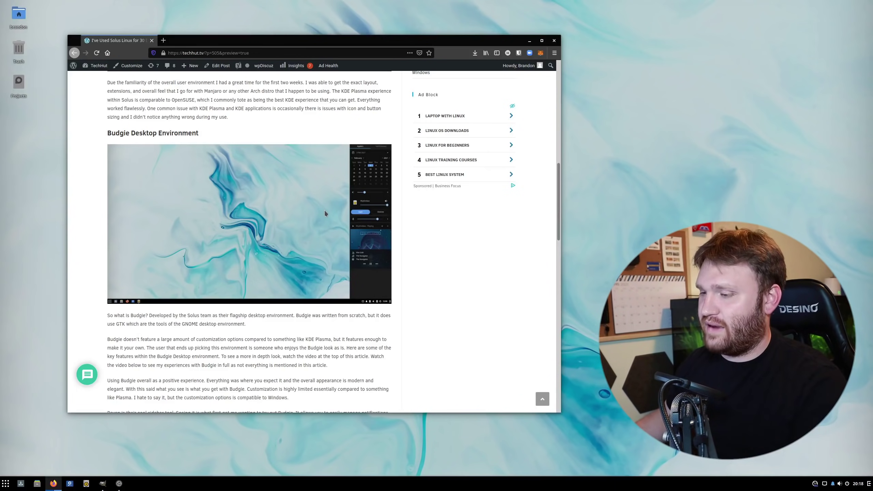
scroll(325, 211, down, 4)
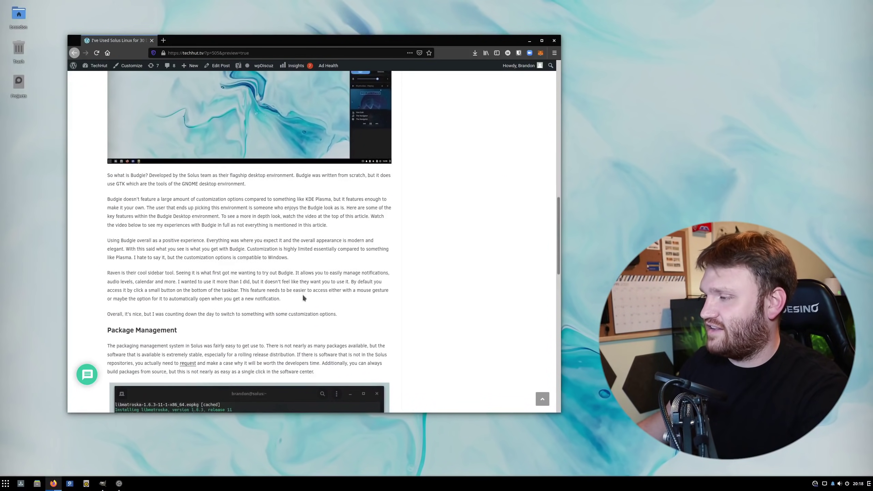
scroll(250, 270, up, 2)
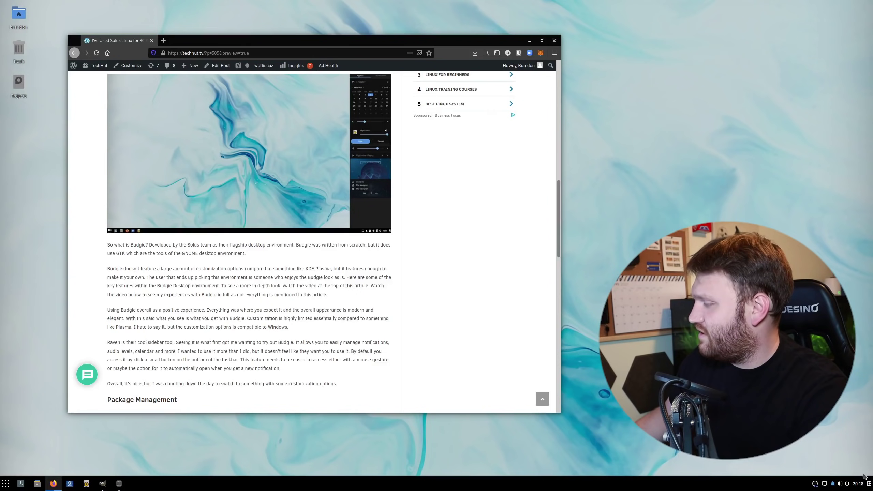
click(870, 485)
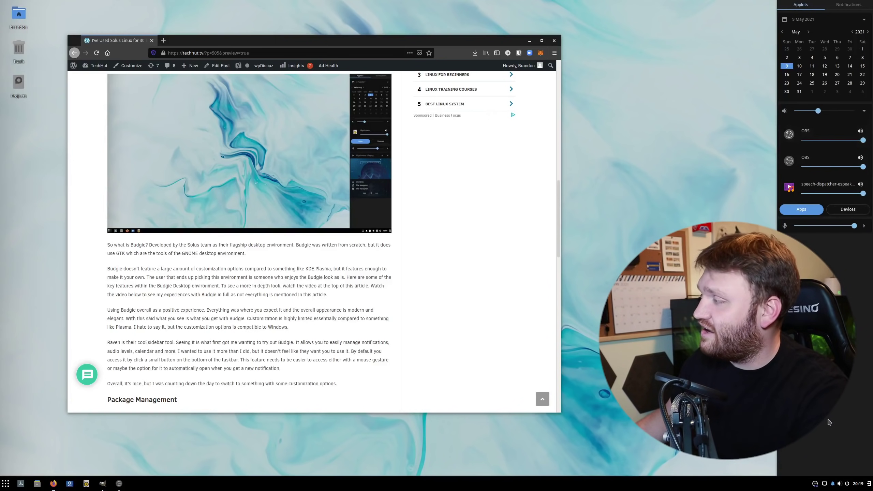
click(870, 486)
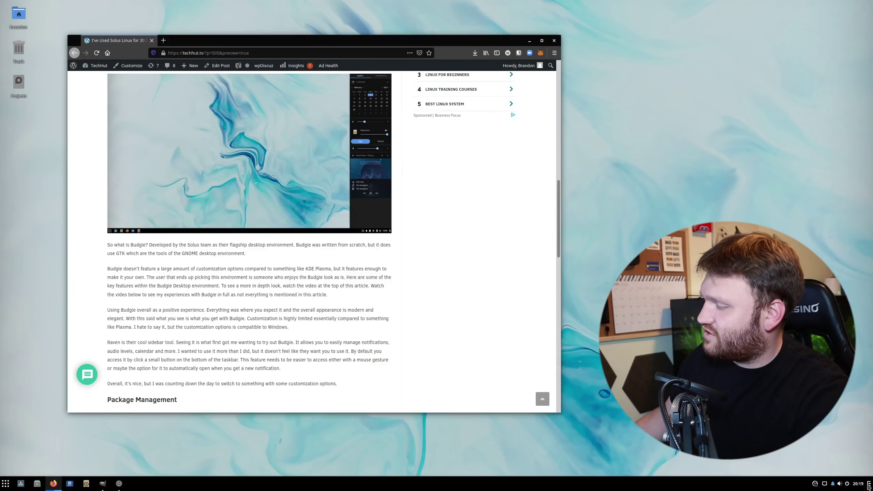
click(869, 486)
click(869, 485)
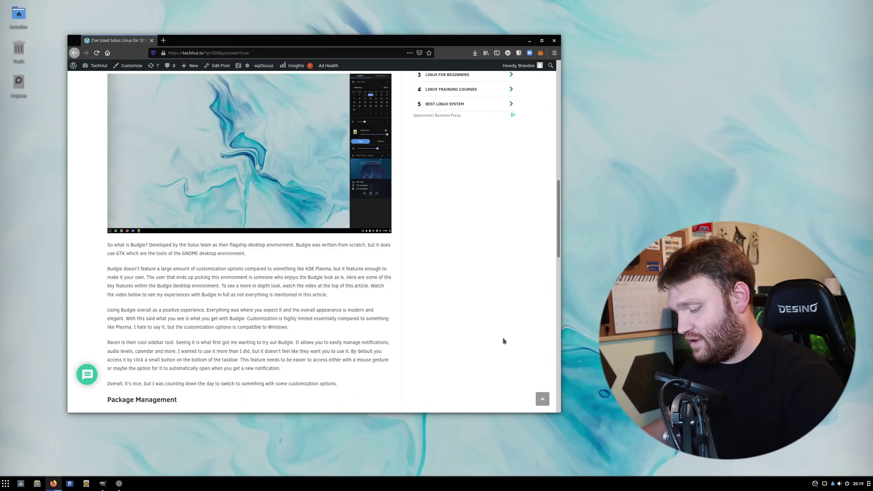
Step: Minimise Firefox and search the Budgie Menu for 'bud'
key(super)
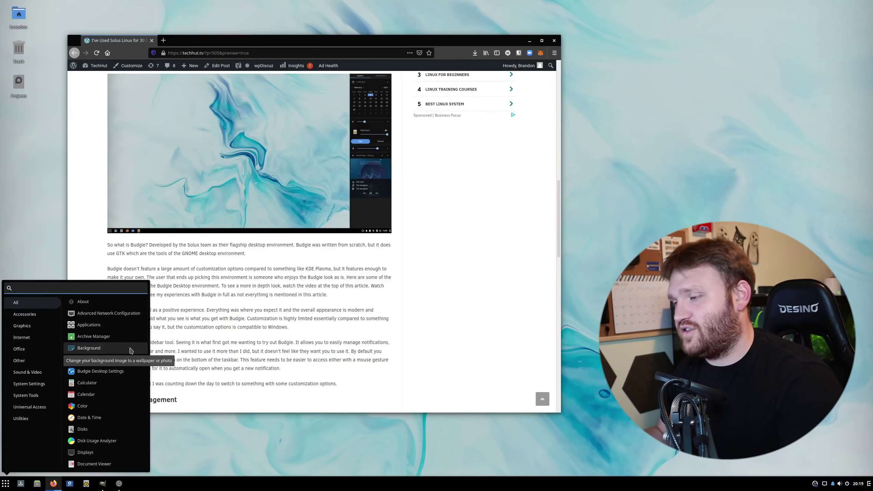
click(175, 333)
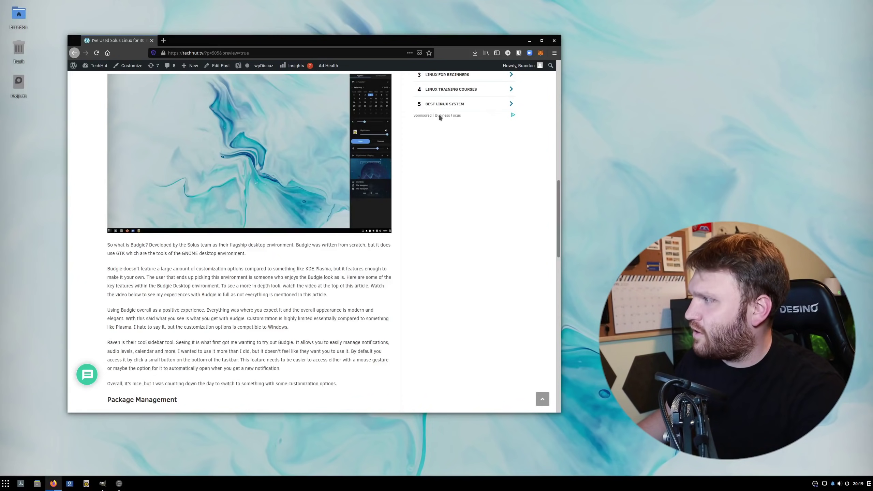
click(528, 42)
click(5, 484)
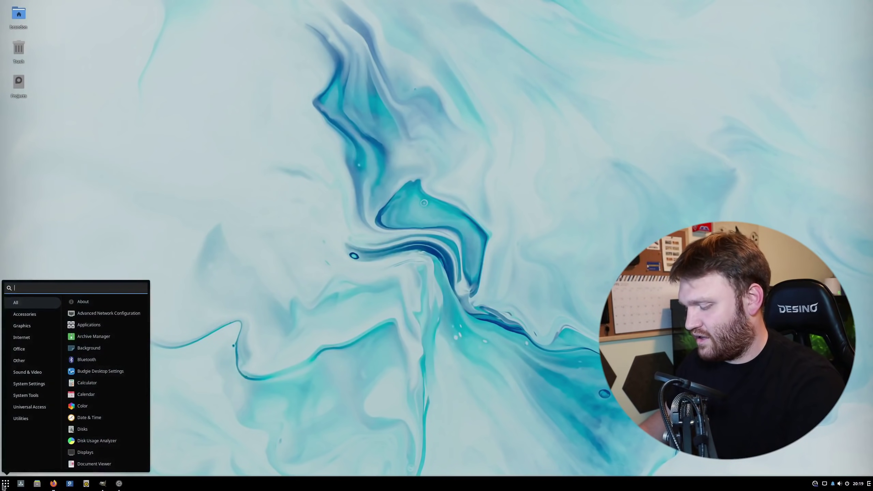
text(bud)
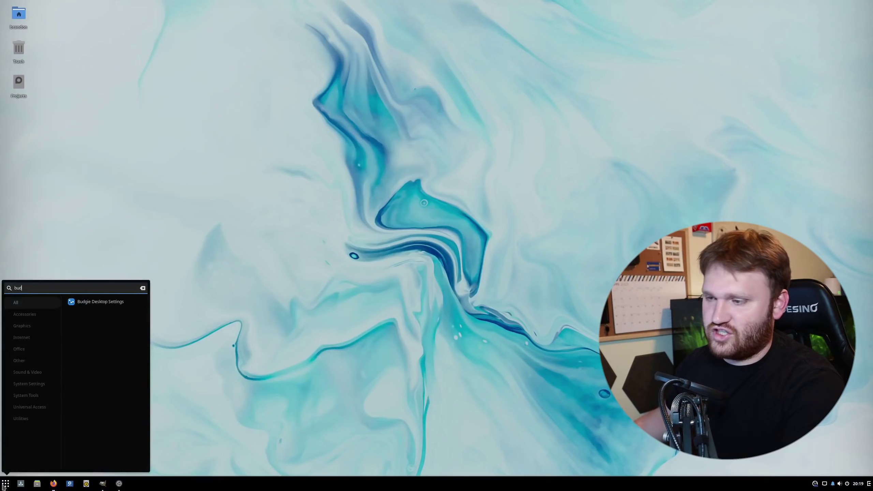
Step: Launch Budgie Desktop Settings, move it toward the screen centre, and show its Desktop page
click(100, 302)
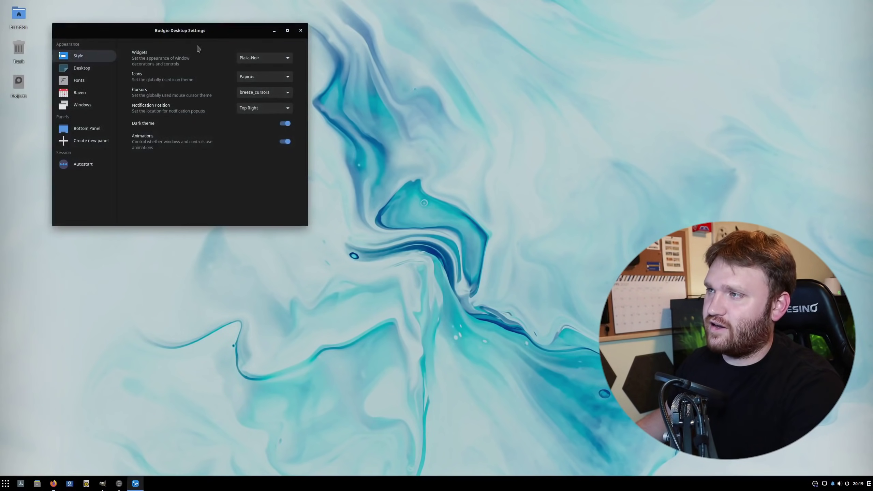
drag(201, 31, 269, 105)
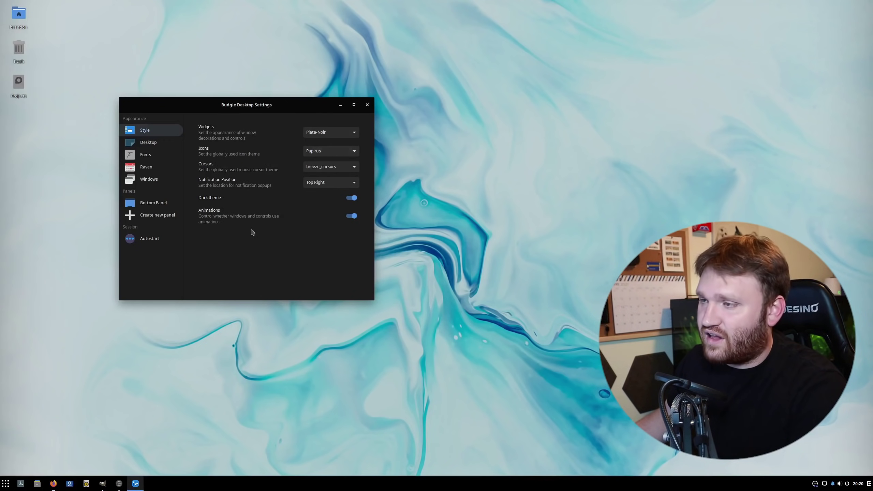
click(149, 142)
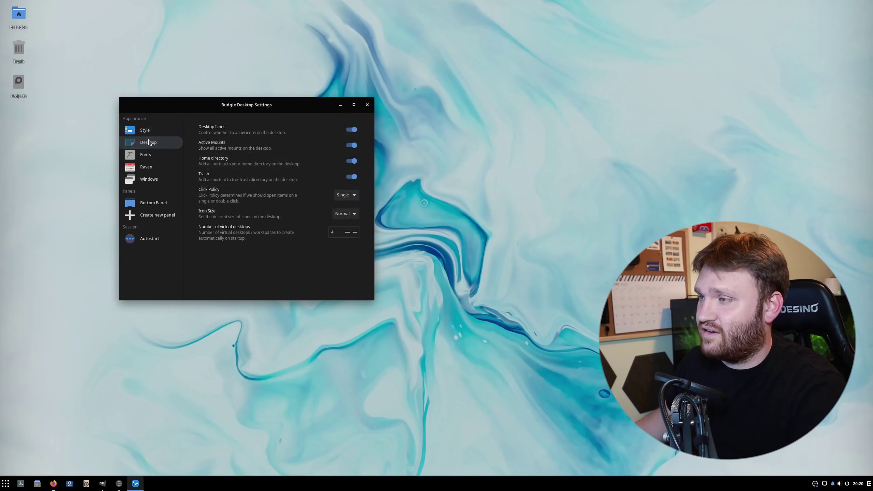
Step: Turn the Home directory desktop icon off and back on, then move through Fonts to the Raven settings
click(356, 163)
click(351, 161)
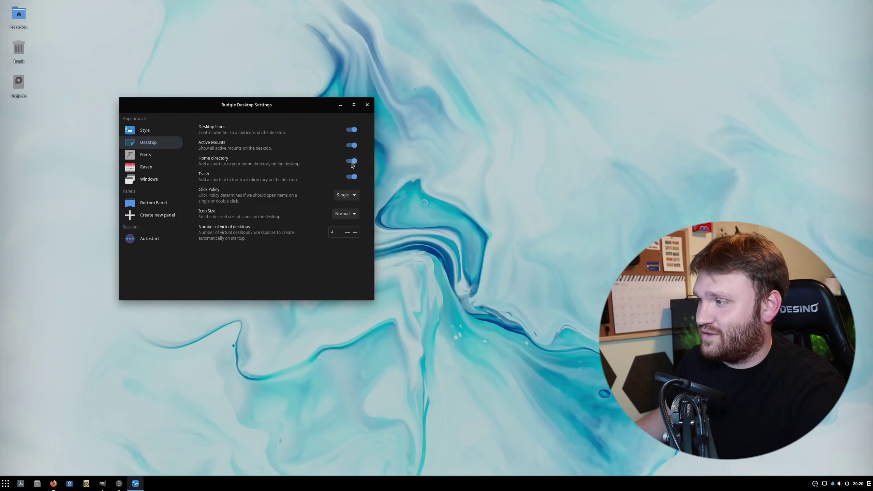
click(154, 158)
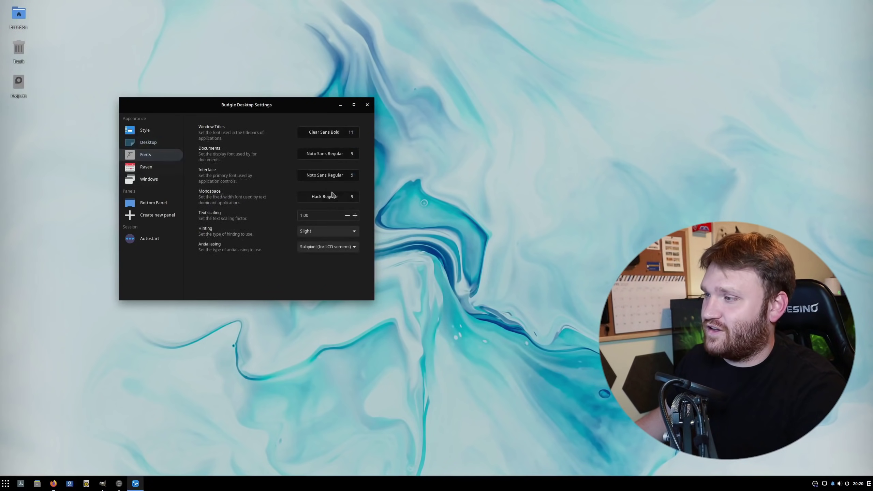
click(154, 167)
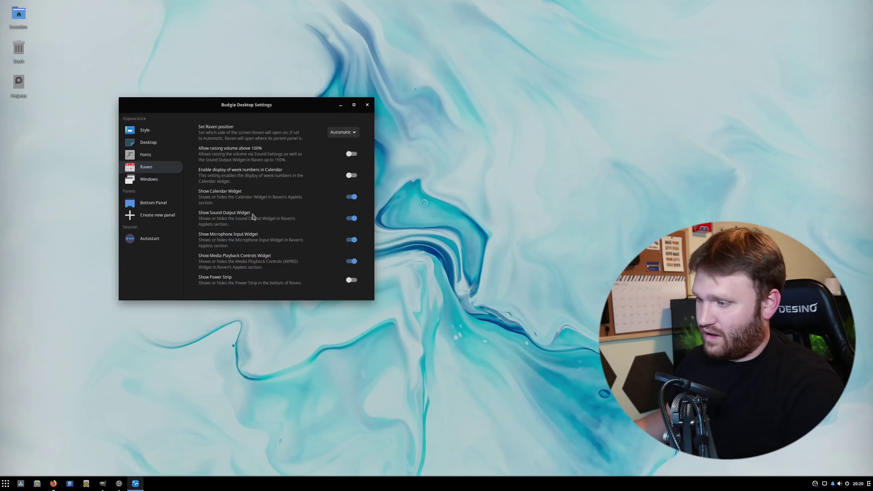
Step: Preview the Raven panel from the taskbar trigger and again with Super+A
click(869, 484)
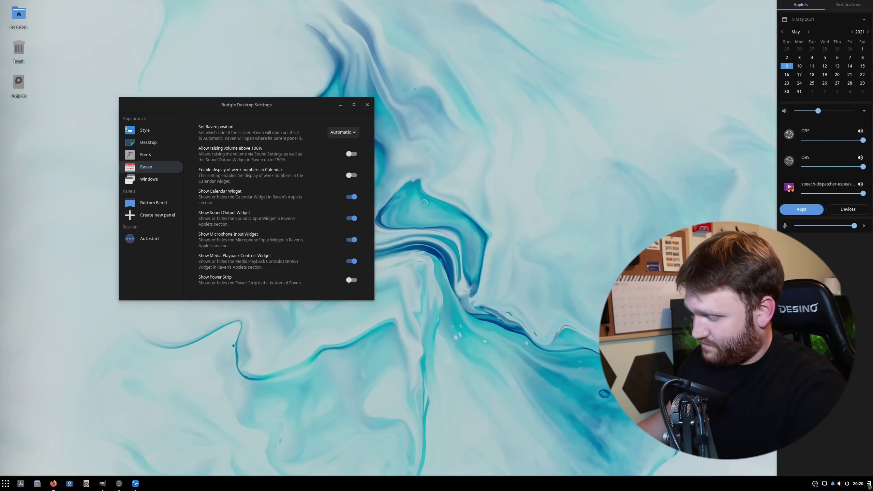
click(435, 317)
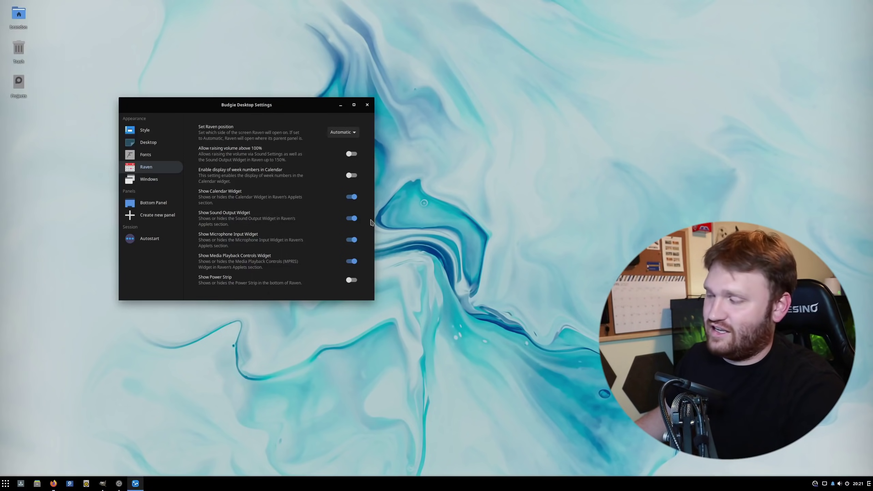
key(super+a)
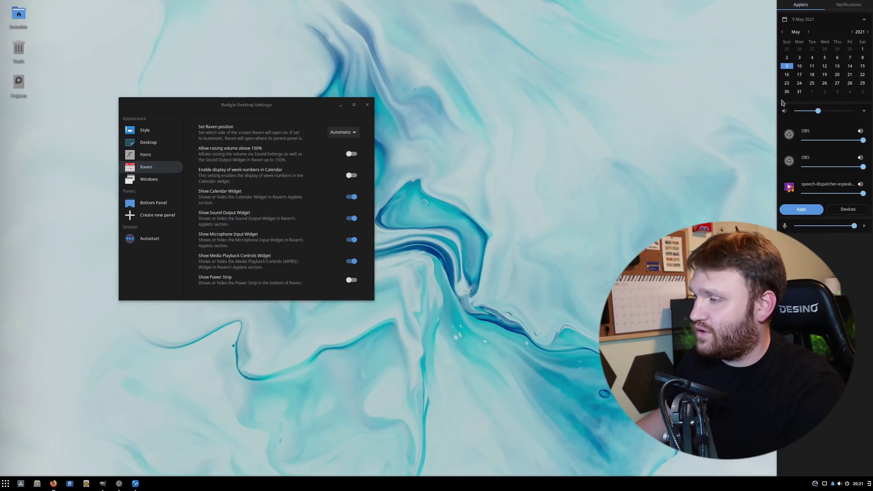
Step: Close Raven, then on the Windows page try titlebar buttons on the left and restore them right
click(137, 285)
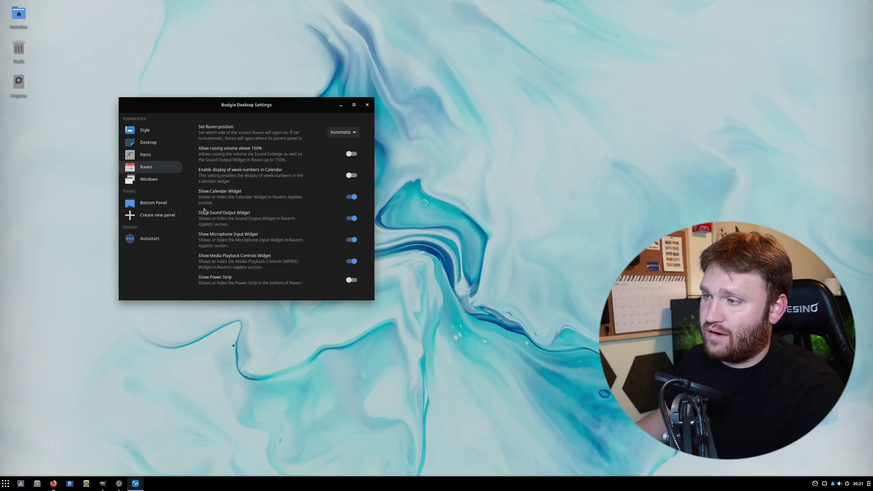
click(154, 184)
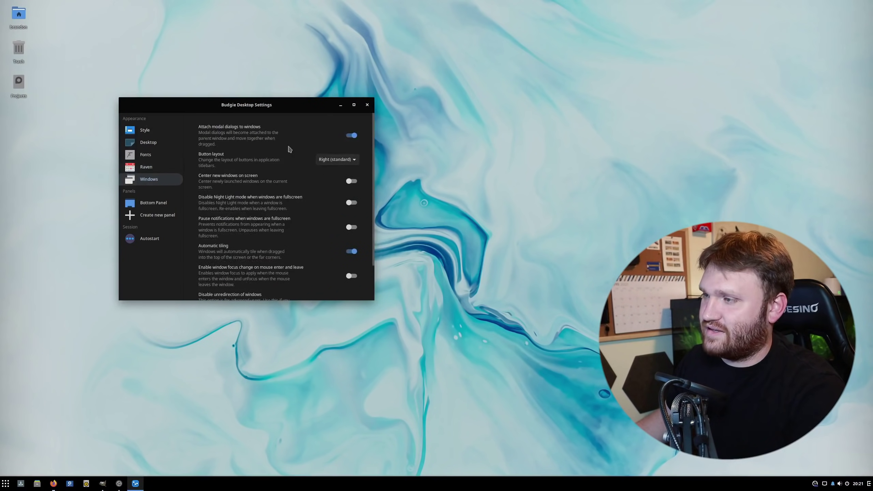
click(338, 160)
click(341, 171)
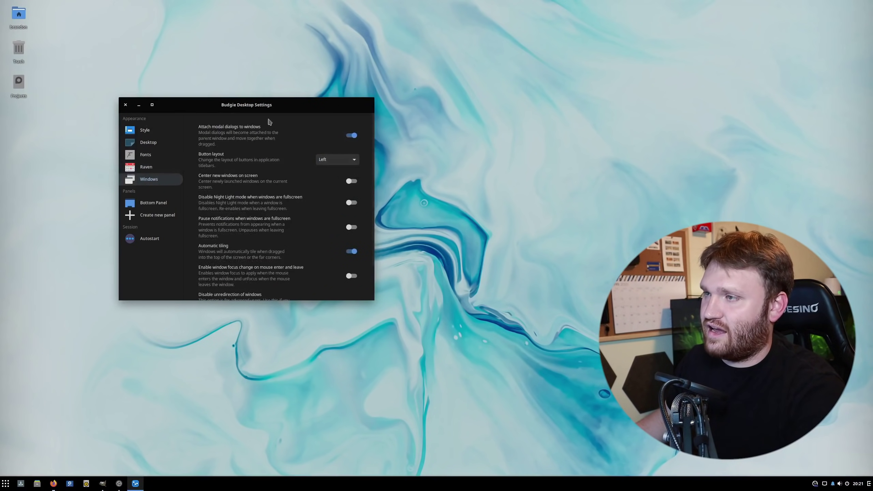
click(318, 172)
click(337, 148)
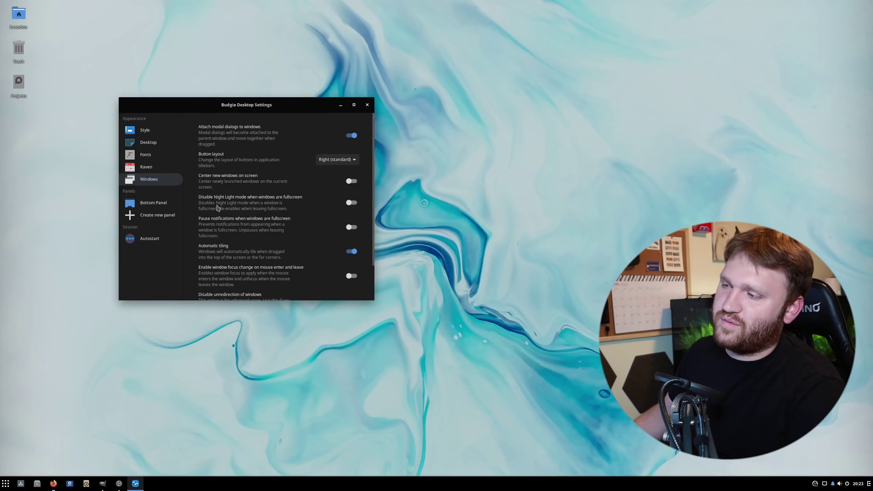
scroll(255, 270, down, 1)
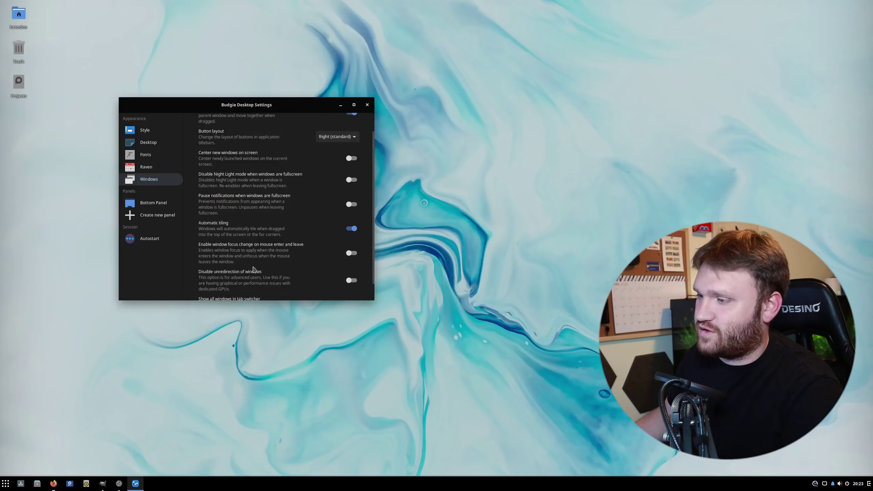
mouse_move(238, 108)
mouse_down()
mouse_move(135, 53)
mouse_move(121, 17)
mouse_move(275, 148)
mouse_move(200, 169)
mouse_move(4, 127)
mouse_move(335, 111)
mouse_move(458, 8)
mouse_move(430, 147)
mouse_move(270, 154)
mouse_move(247, 140)
mouse_move(231, 115)
mouse_up()
Step: Open Bottom Panel, browse addable applets without adding any, then view its size 48, Bottom-position settings
click(152, 214)
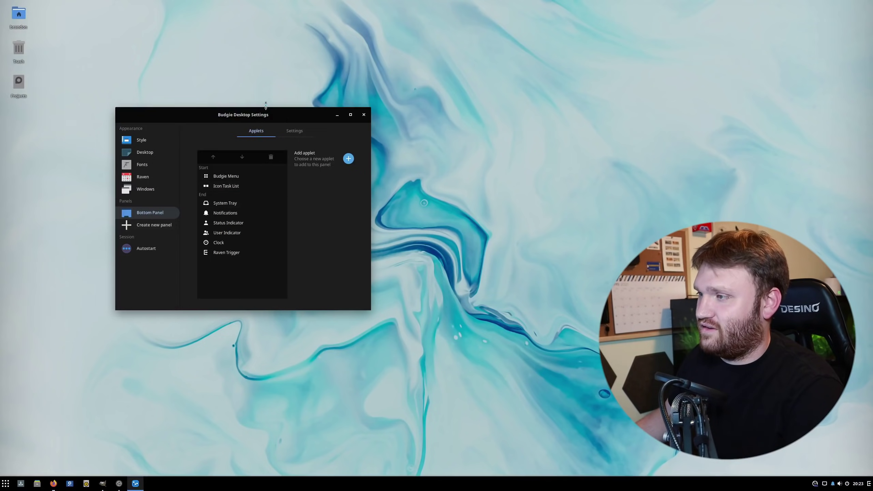
click(348, 159)
scroll(186, 275, down, 10)
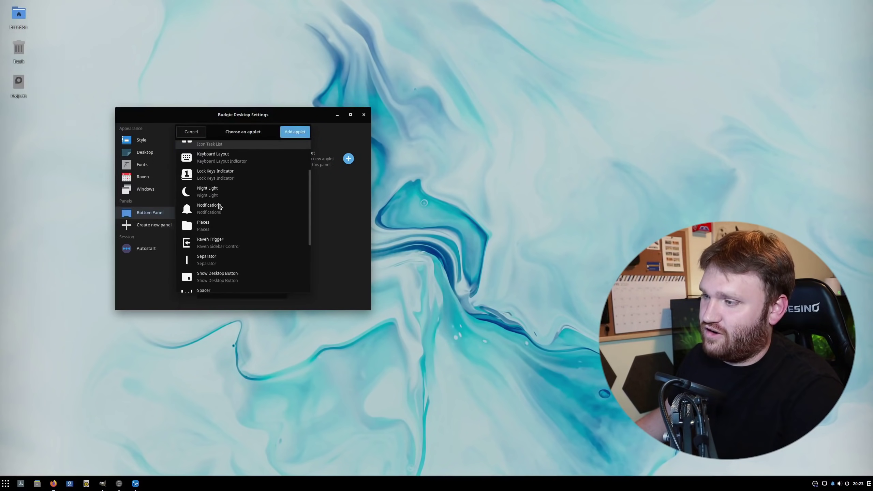
scroll(225, 225, up, 10)
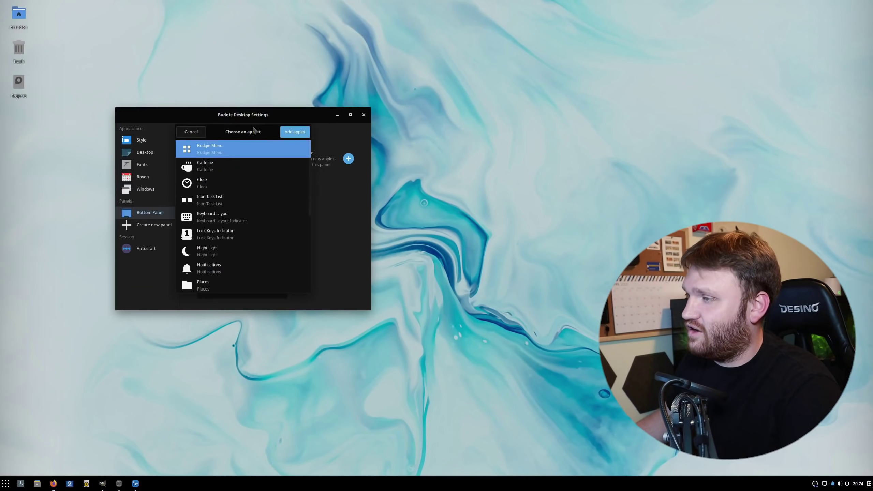
click(192, 132)
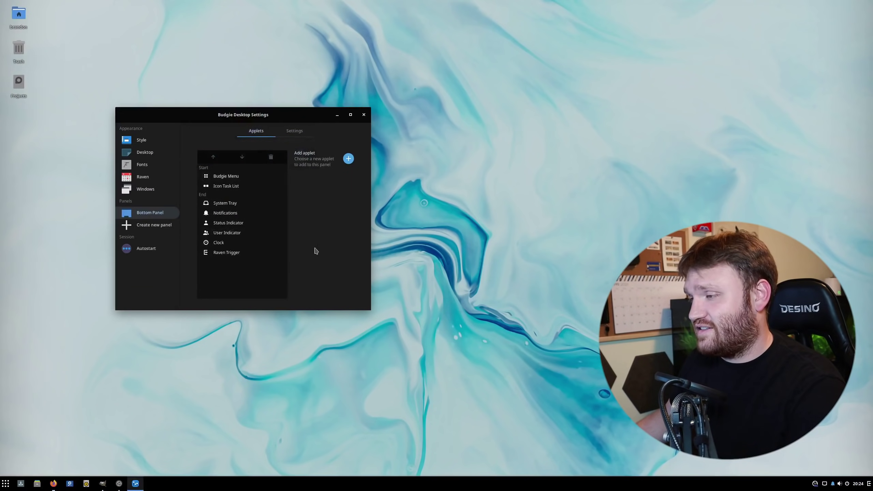
click(294, 132)
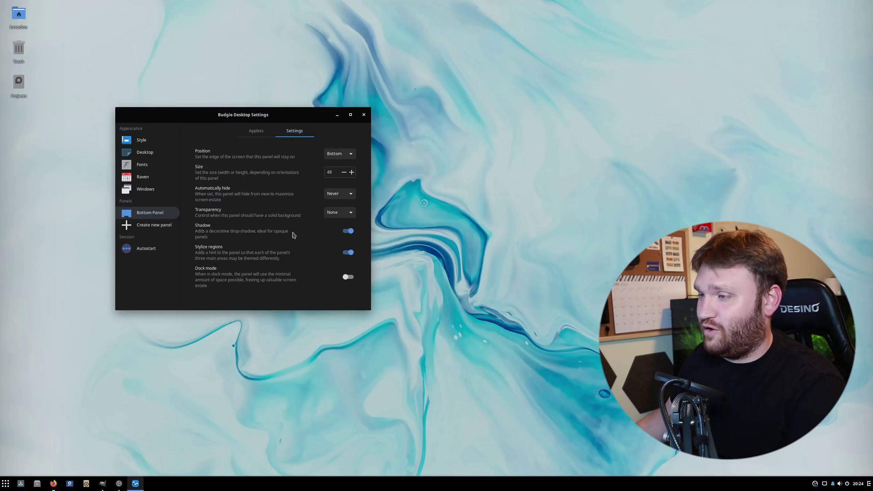
Step: Check the empty Autostart list, close Budgie Desktop Settings, and bring GIMP forward unmaximised
drag(294, 119, 293, 141)
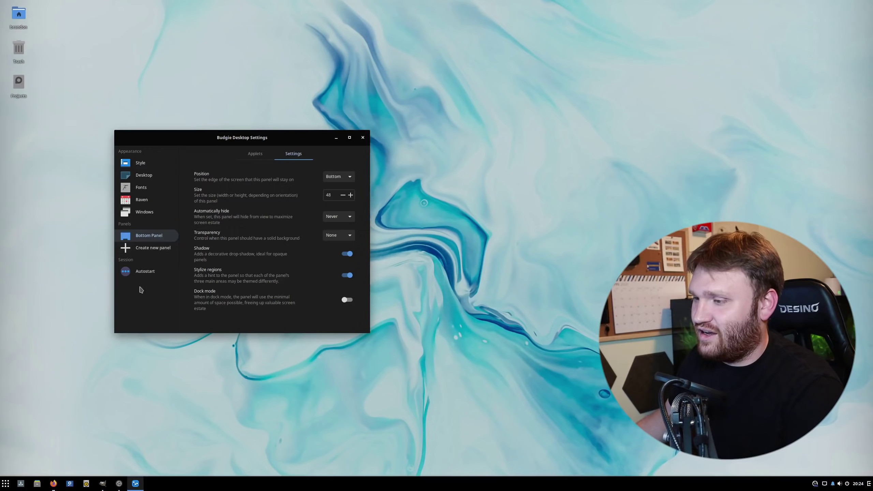
click(142, 272)
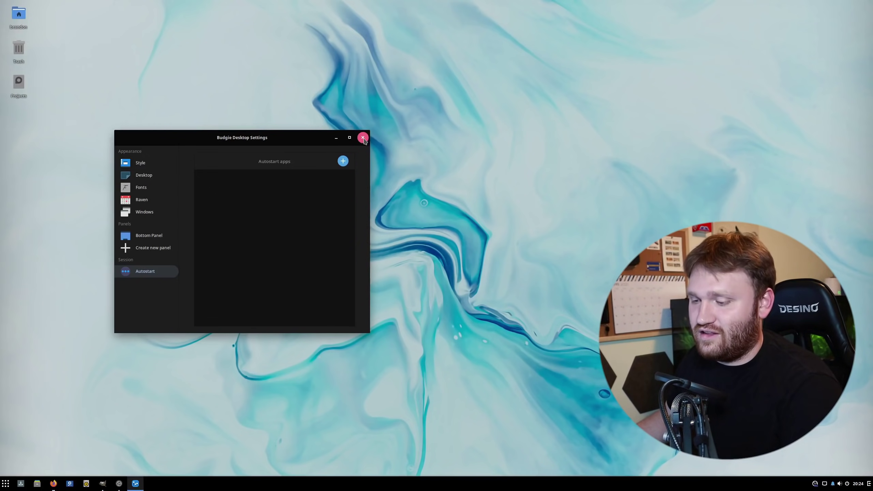
click(363, 138)
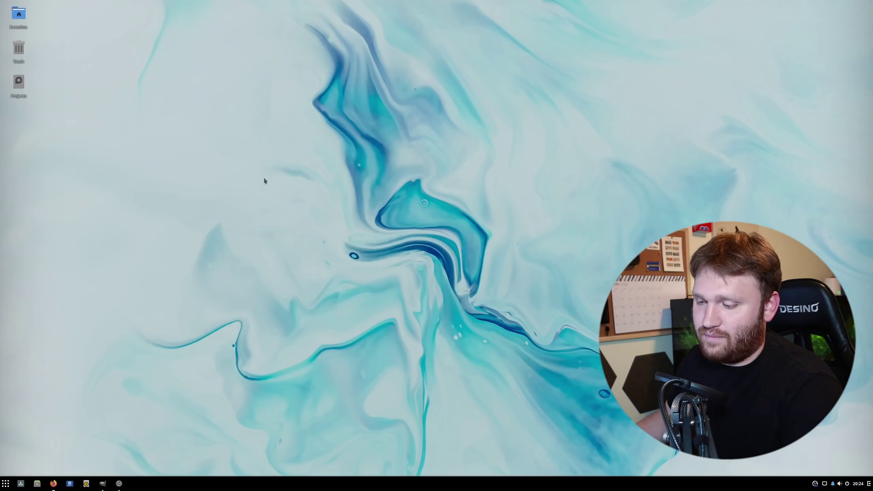
click(104, 487)
drag(437, 8, 121, 31)
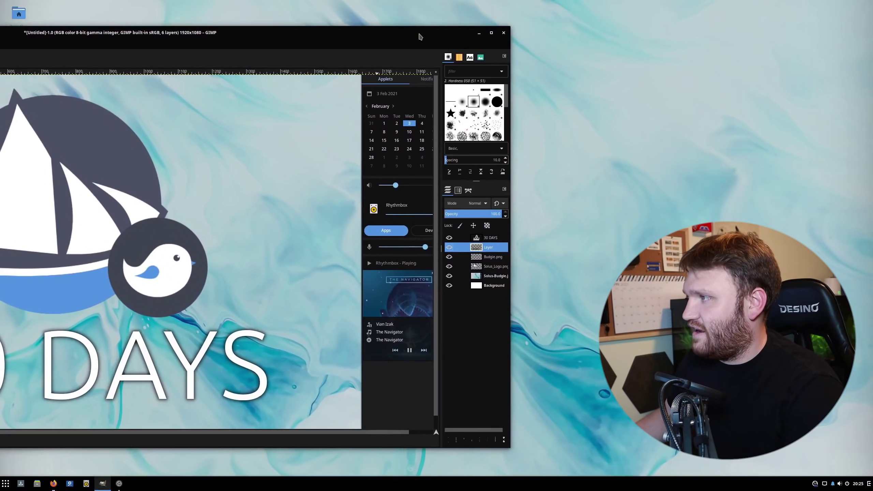
Step: Shift GIMP further left, minimise it, and bring Firefox back to the front
drag(420, 37, 362, 28)
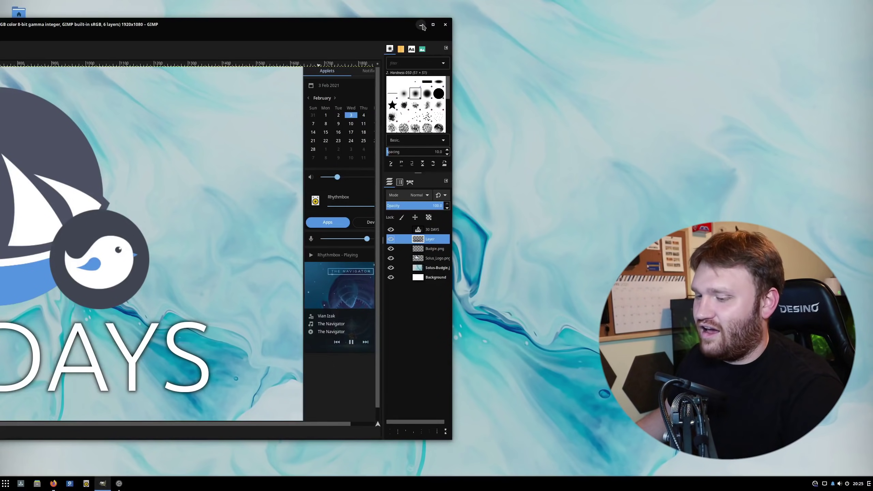
click(421, 24)
click(119, 484)
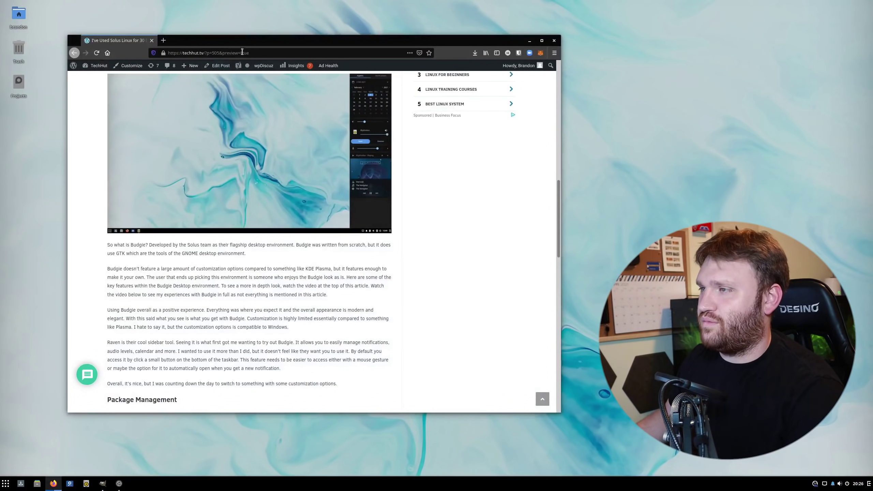
Step: In a new tab, search Google for 'solus chage desktop' and open the Solus Help Center result
click(164, 40)
text(s)
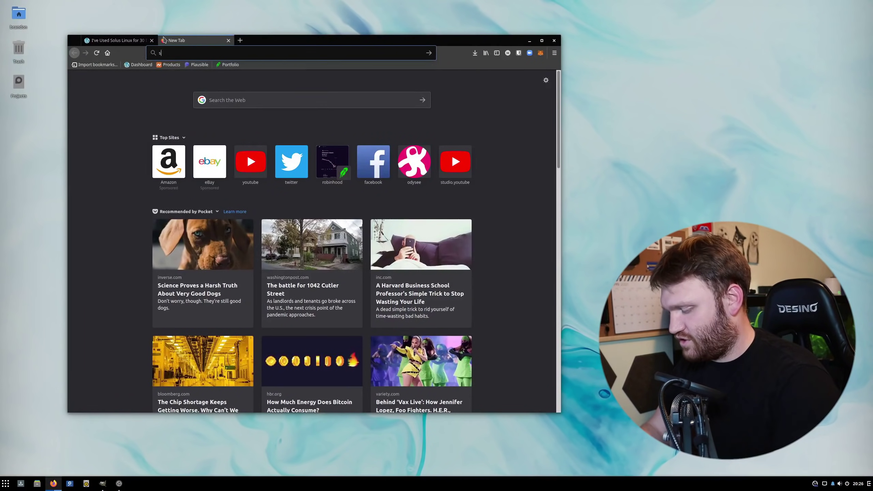
text(olus chage )
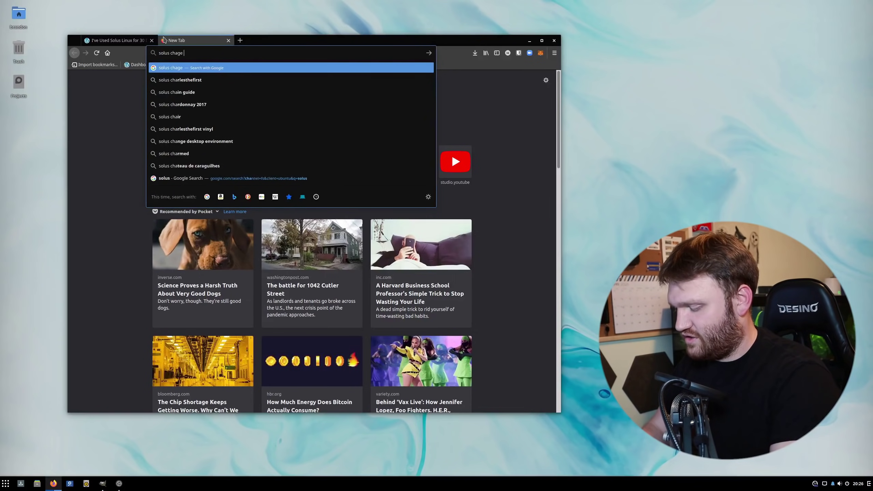
text(desktop)
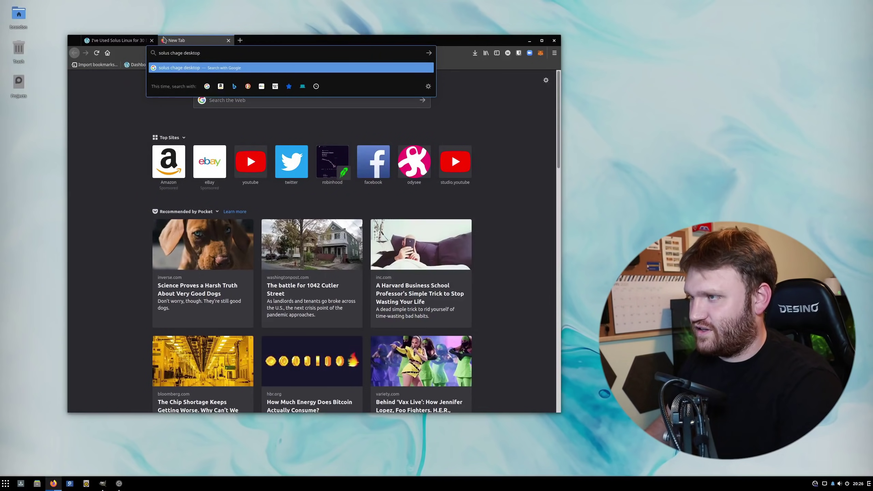
key(Return)
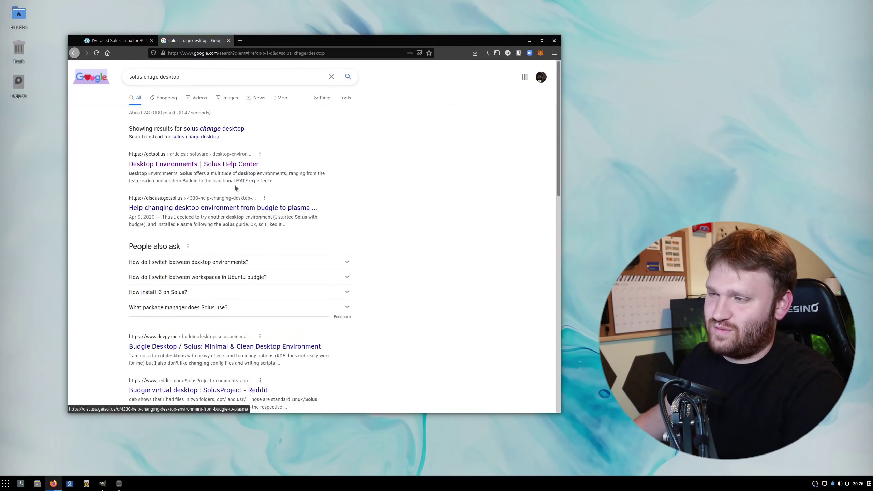
click(211, 169)
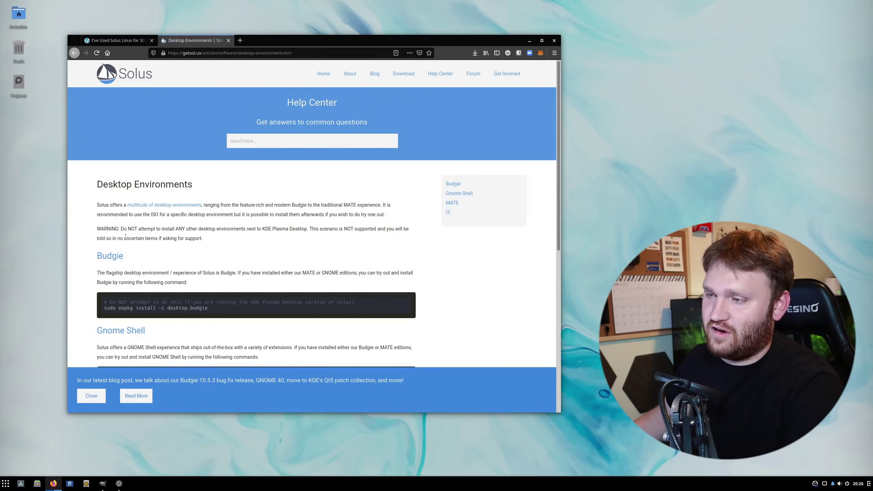
Step: Highlight the warning about installing other desktops, then read through the per-desktop eopkg install commands
drag(121, 229, 219, 230)
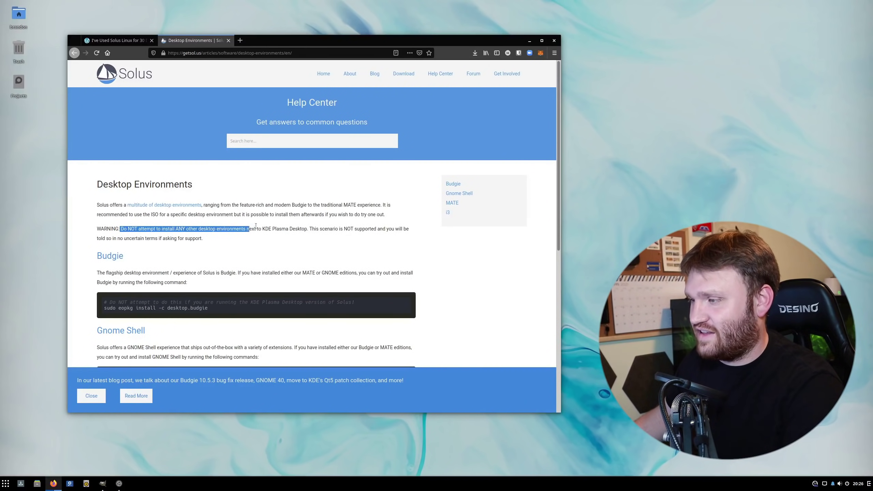
click(319, 224)
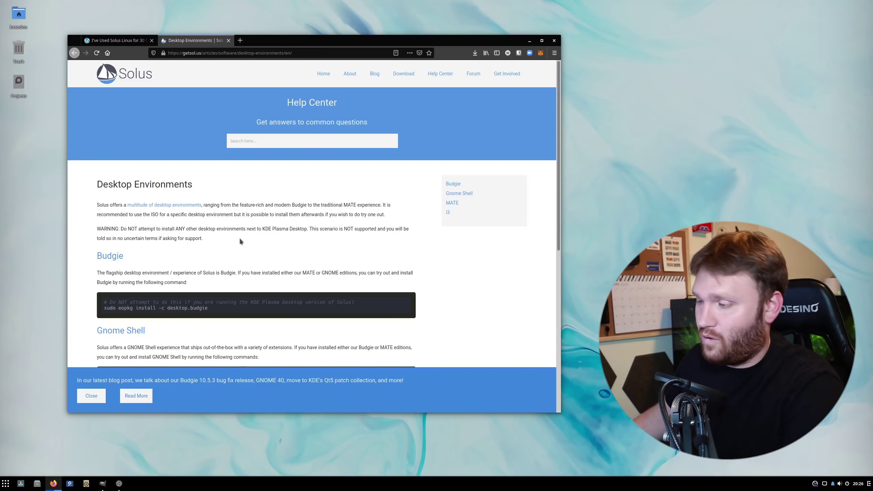
scroll(298, 248, down, 4)
scroll(277, 218, up, 2)
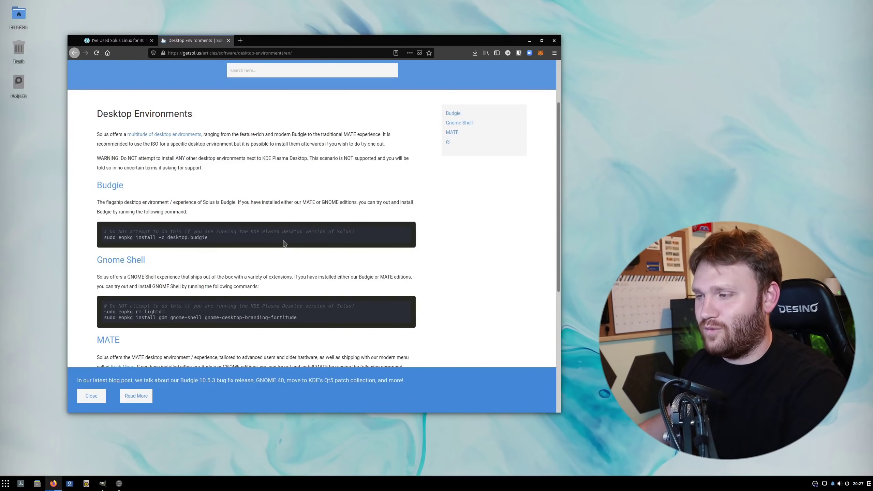
scroll(283, 241, down, 3)
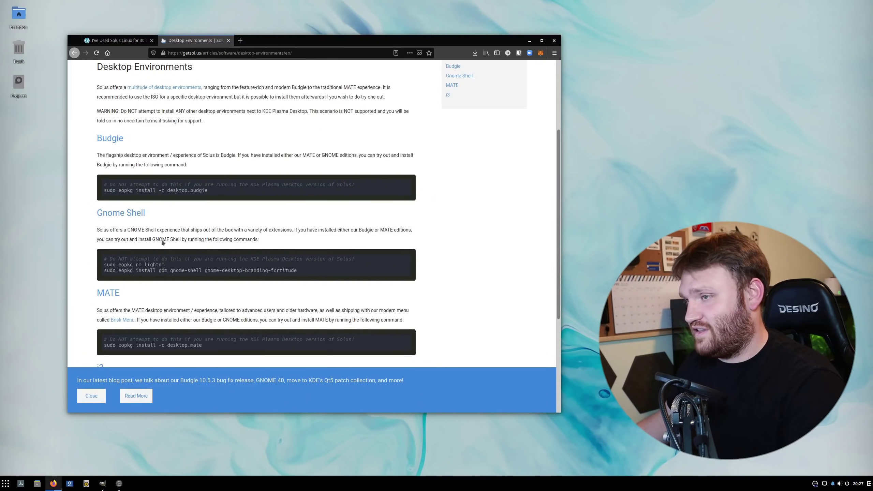
scroll(71, 147, up, 4)
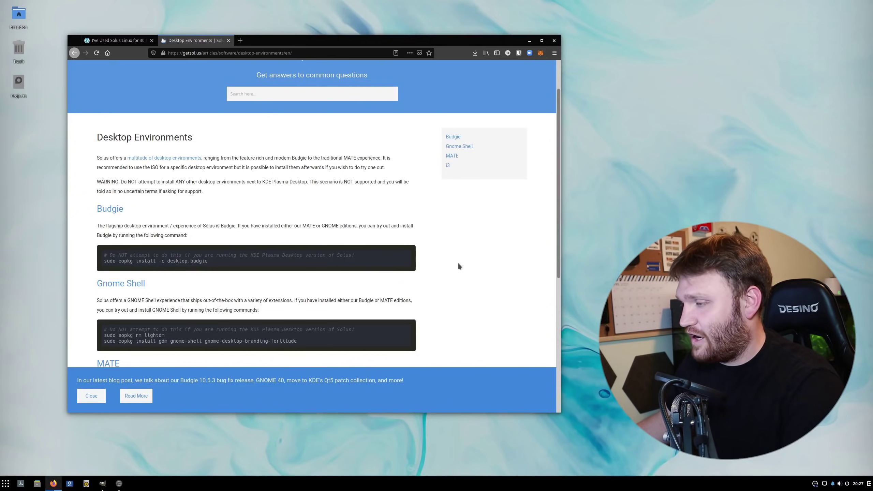
Step: Return to the TechHut review and read its eopkg examples like sudo eopkg upgrade, before Final Thoughts
scroll(435, 282, up, 3)
click(117, 41)
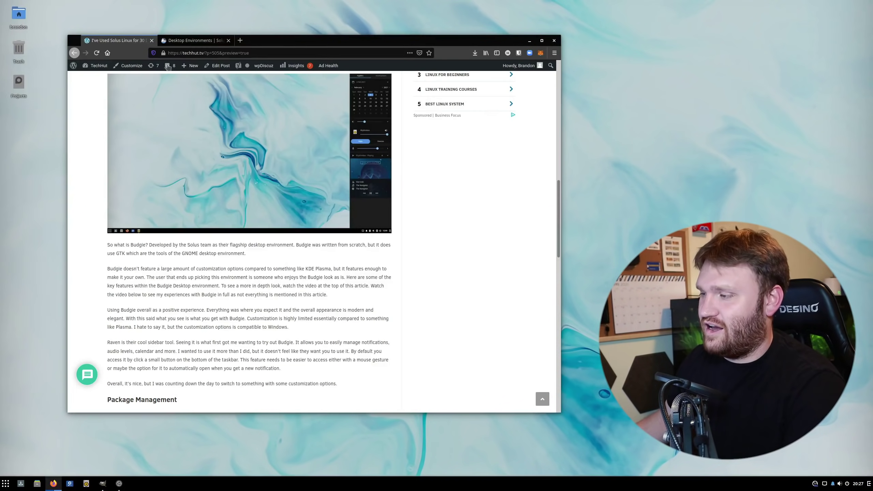
scroll(274, 309, down, 10)
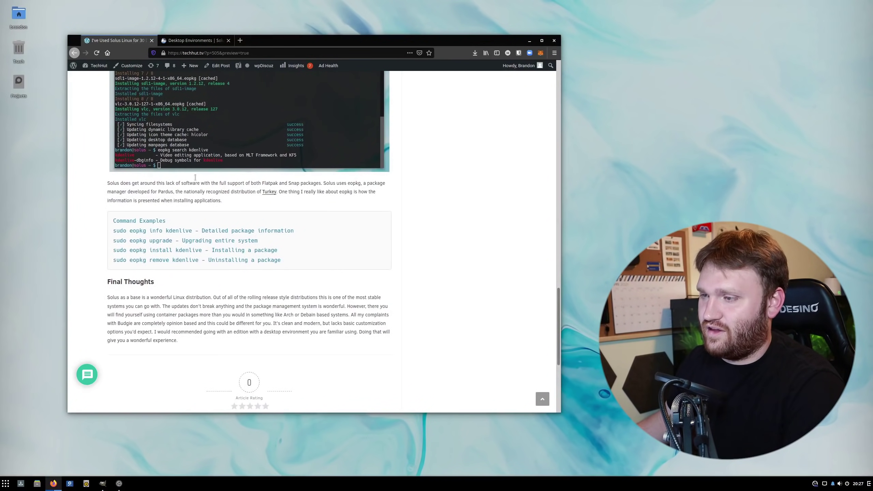
scroll(237, 276, up, 5)
scroll(236, 273, down, 2)
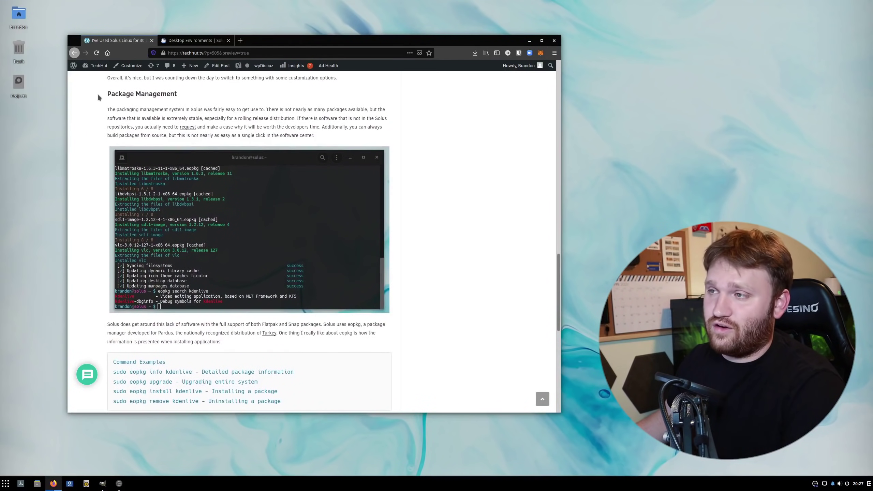
drag(100, 93, 346, 137)
click(356, 135)
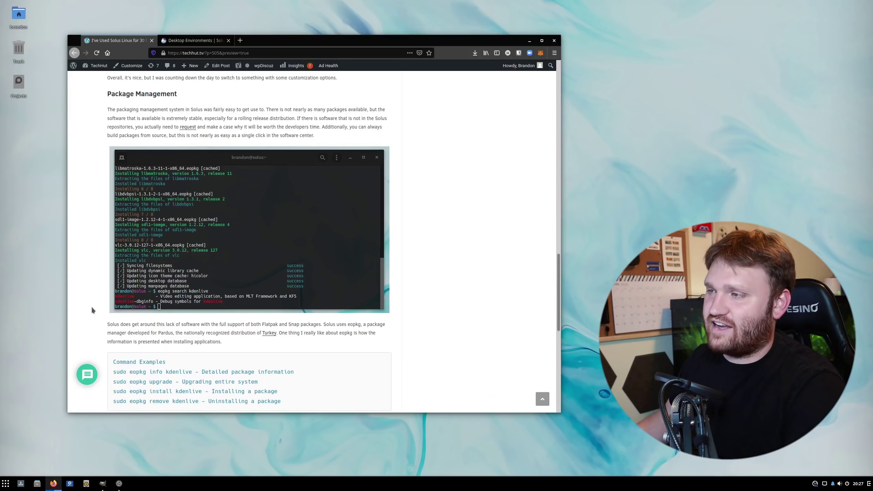
scroll(308, 124, up, 1)
scroll(241, 134, down, 1)
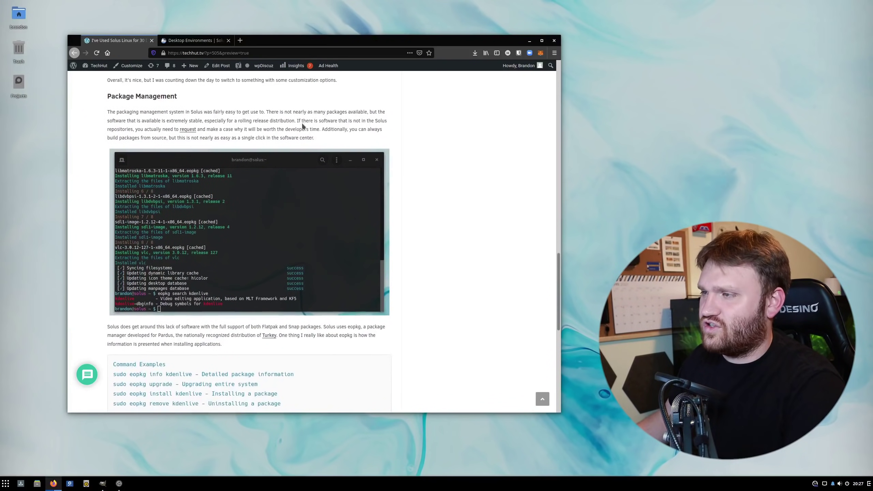
scroll(202, 139, up, 1)
scroll(222, 142, down, 4)
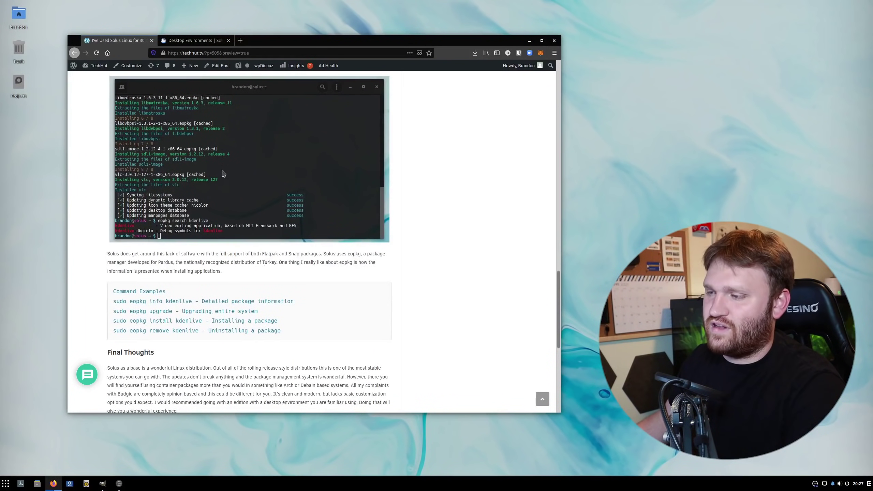
Step: Open the It's FOSS article on national Linux operating systems from the Turkey link
click(270, 262)
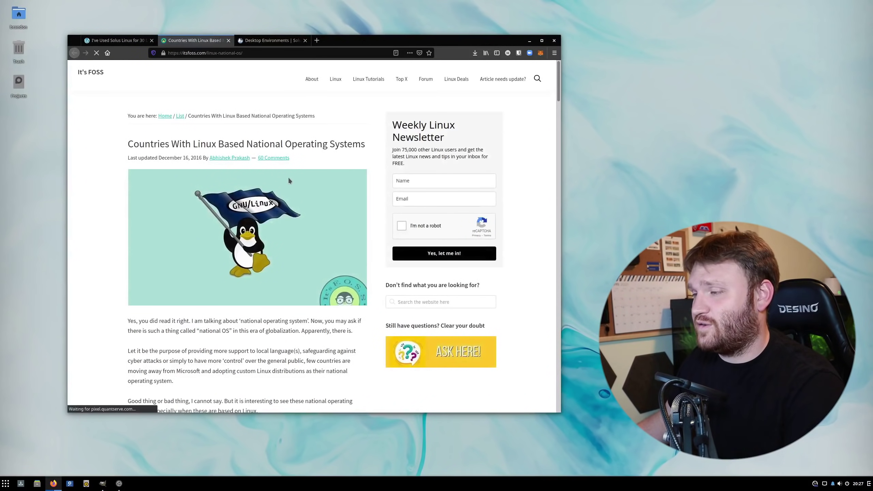
scroll(265, 160, down, 10)
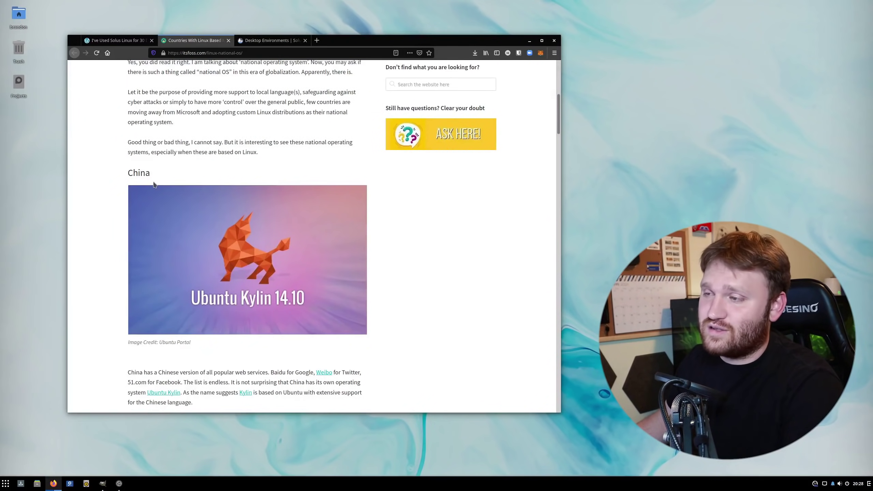
scroll(150, 175, down, 4)
scroll(151, 179, up, 3)
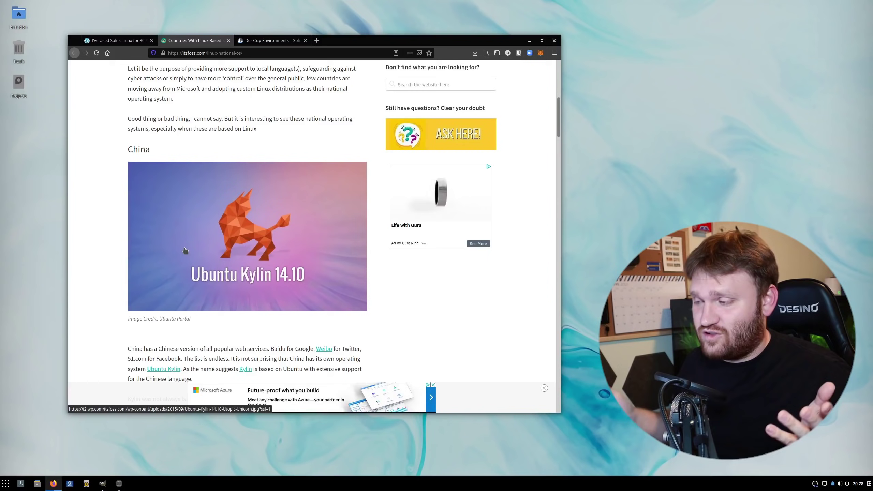
Step: Read down to Turkey's Pardus Linux section, then minimize Firefox to the desktop
scroll(203, 145, down, 5)
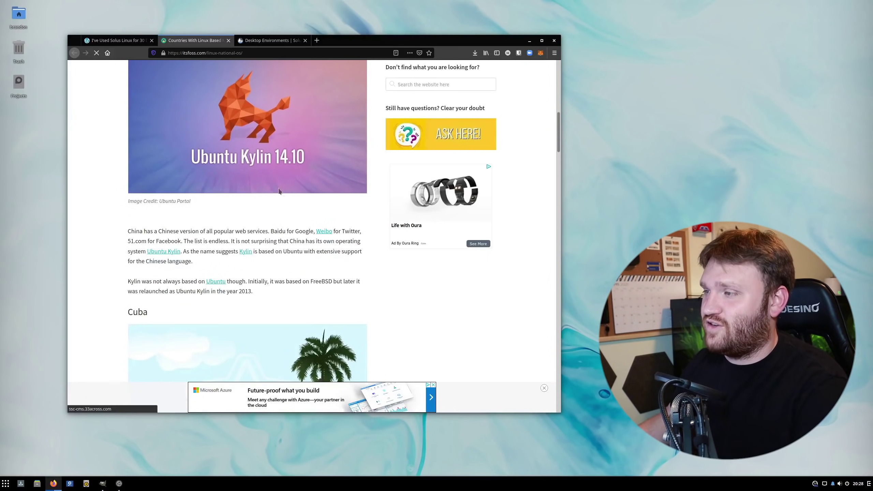
scroll(205, 116, up, 2)
scroll(193, 171, down, 10)
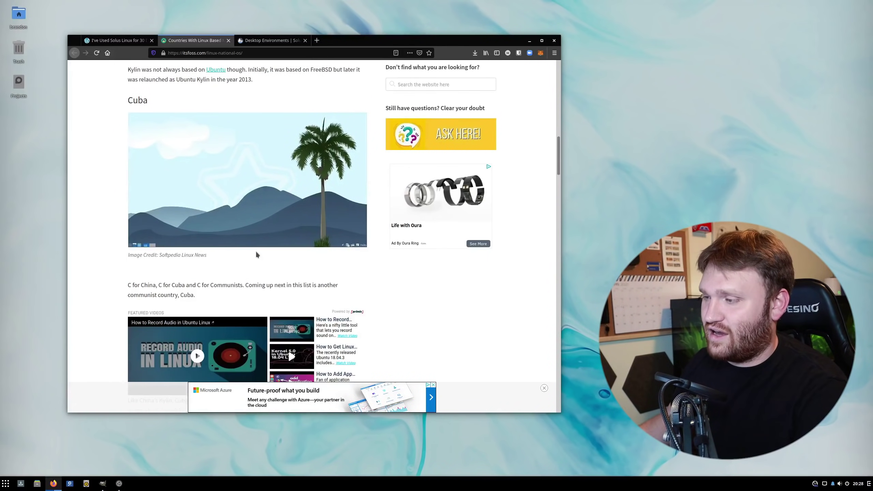
scroll(176, 233, down, 10)
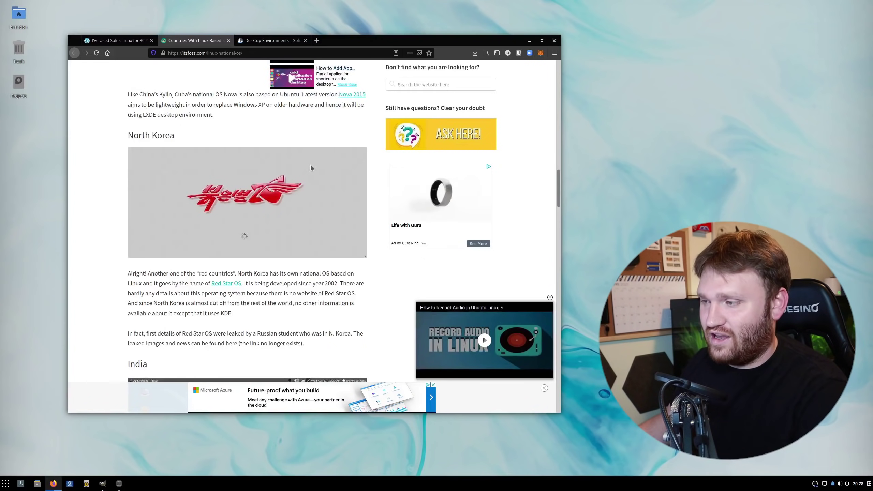
scroll(238, 177, down, 8)
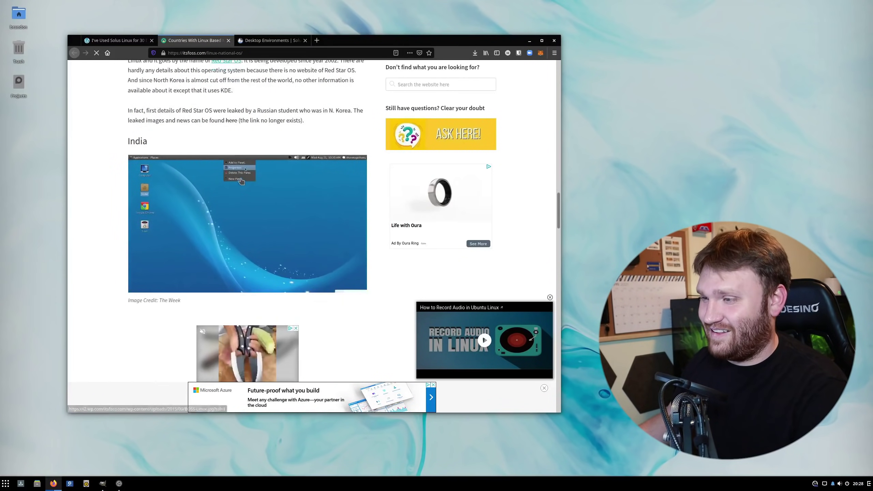
scroll(159, 183, down, 8)
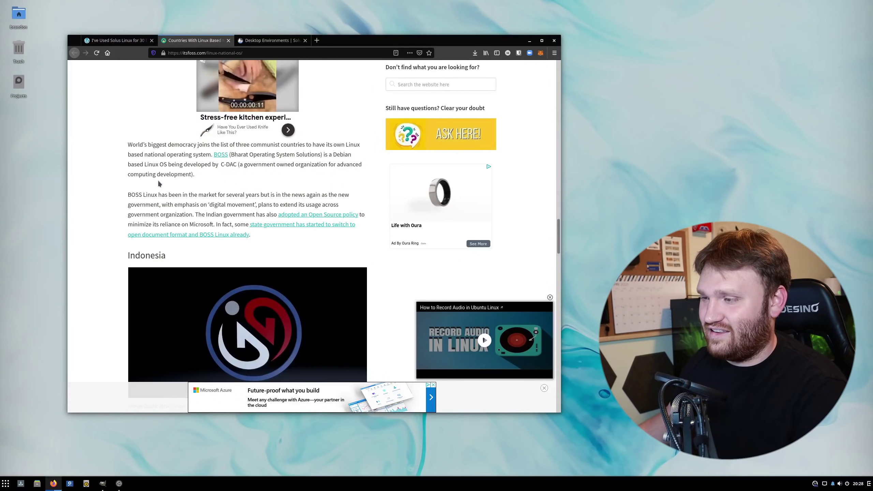
scroll(159, 183, down, 15)
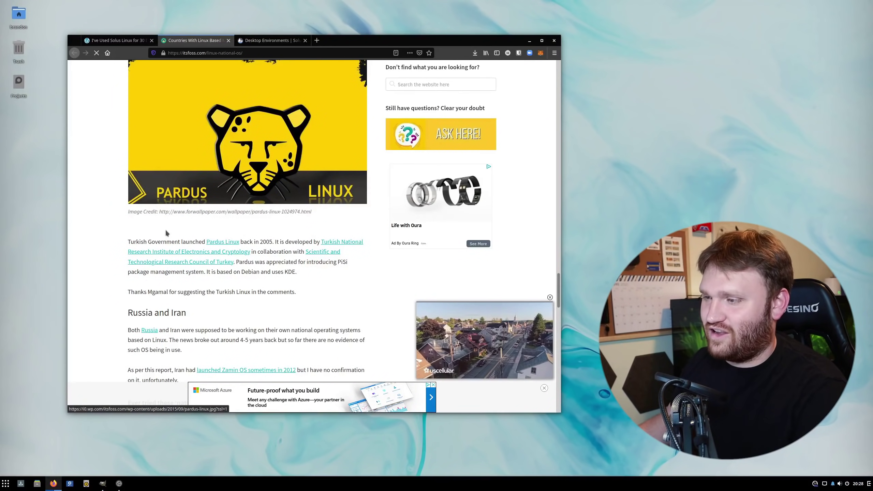
scroll(192, 238, down, 1)
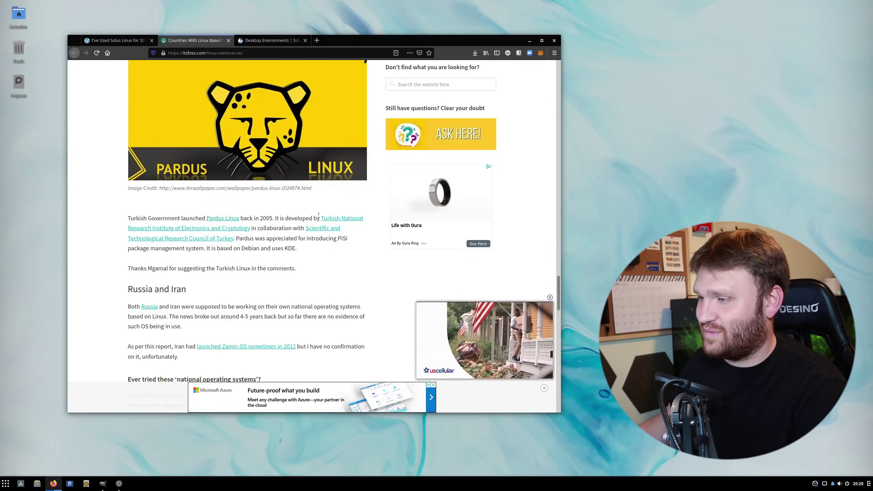
scroll(358, 216, up, 5)
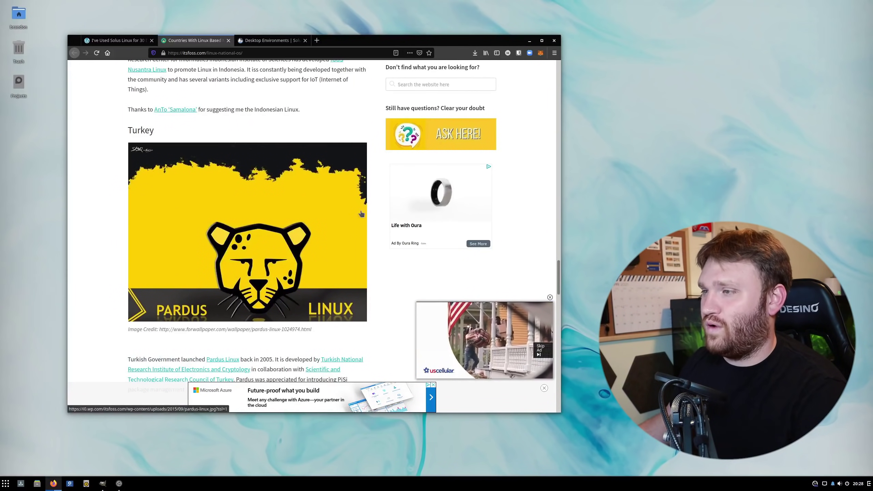
scroll(260, 232, down, 3)
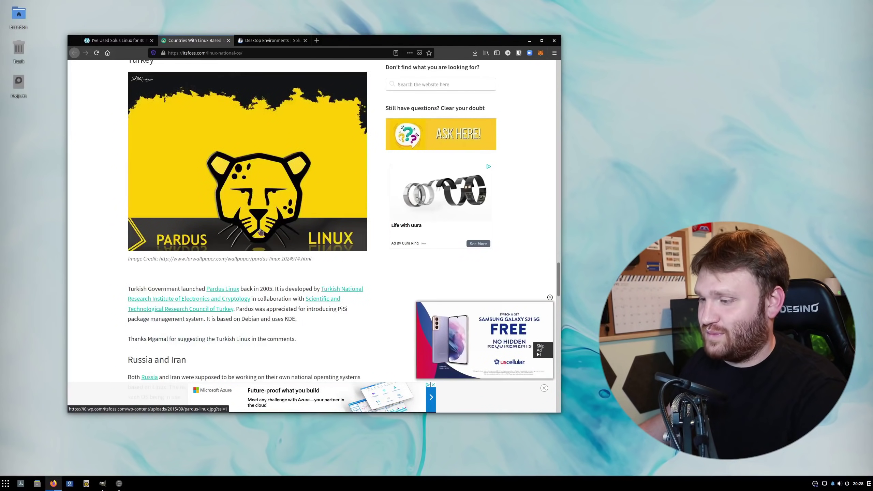
click(530, 41)
Step: Launch Terminal from the Budgie Menu by searching 'term'
click(4, 486)
text(term)
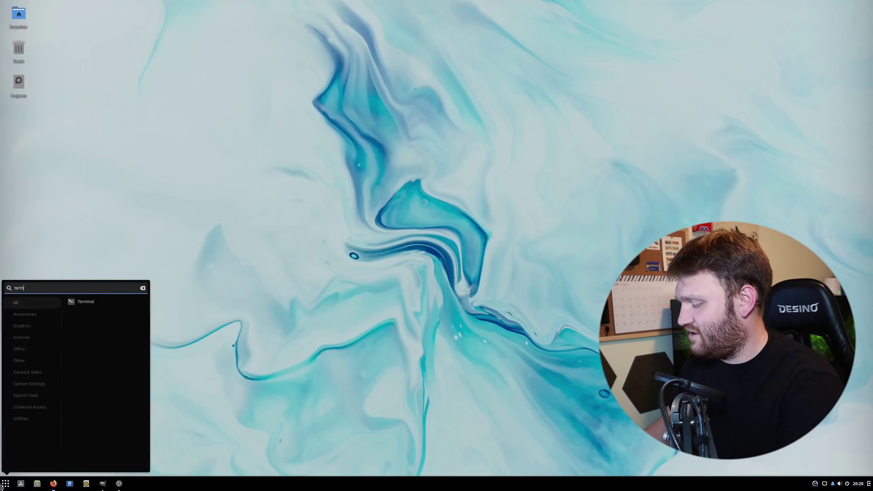
key(Return)
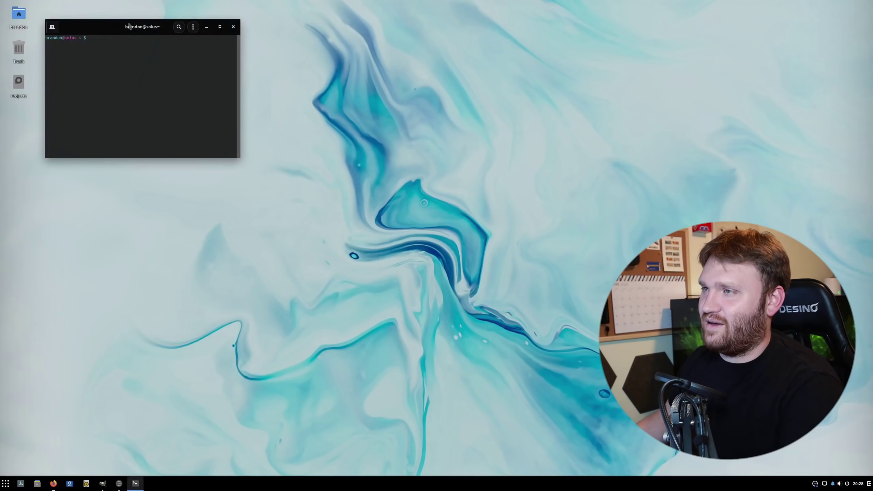
Step: Enlarge the terminal font with Ctrl++ and resize the window to a medium size
drag(116, 27, 168, 86)
drag(289, 216, 388, 344)
key(ctrl+plus)
key(ctrl+plus)
key(ctrl+plus)
key(ctrl+plus)
key(ctrl+plus)
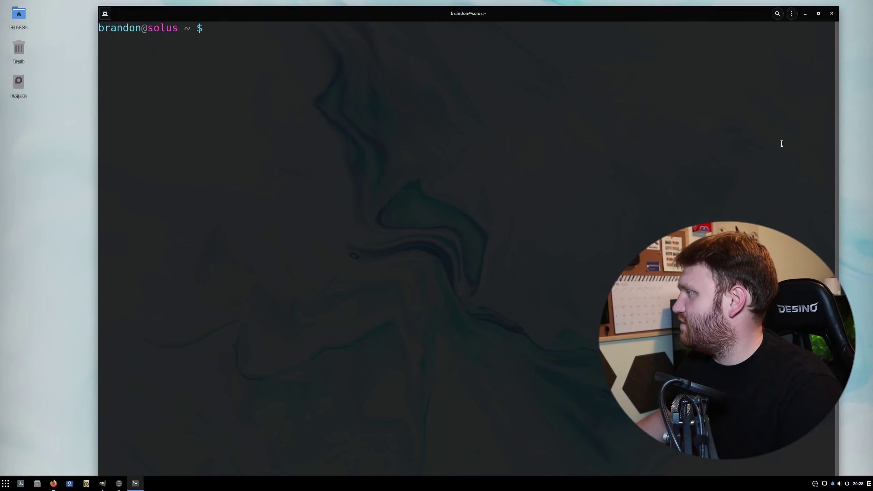
drag(839, 6, 604, 203)
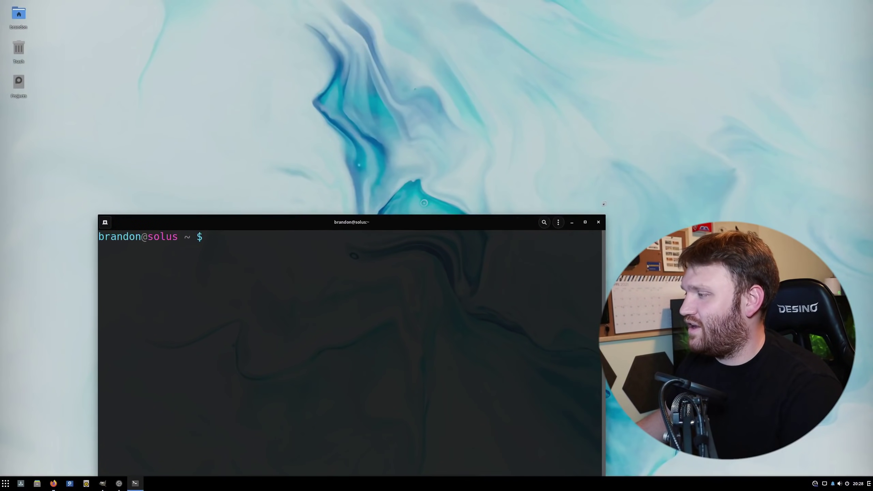
drag(460, 227, 399, 108)
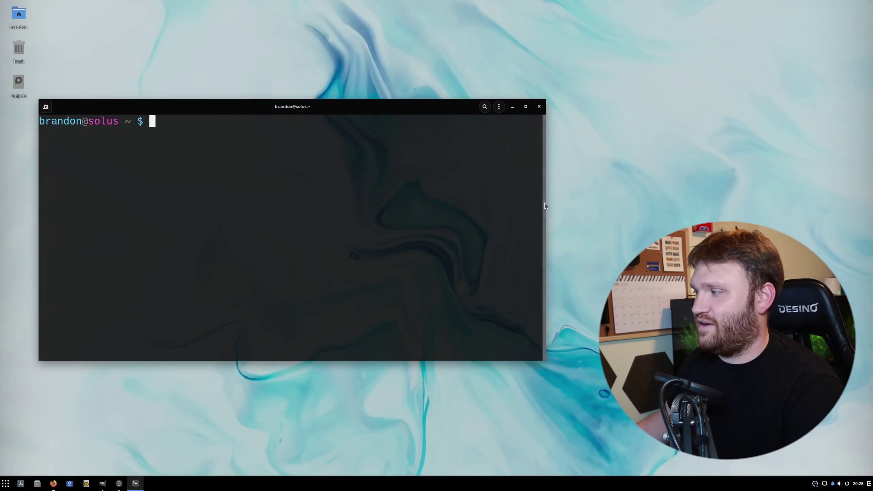
Step: Narrow the terminal and run 'eopkg search kdenlive' to look up the package
drag(546, 203, 470, 208)
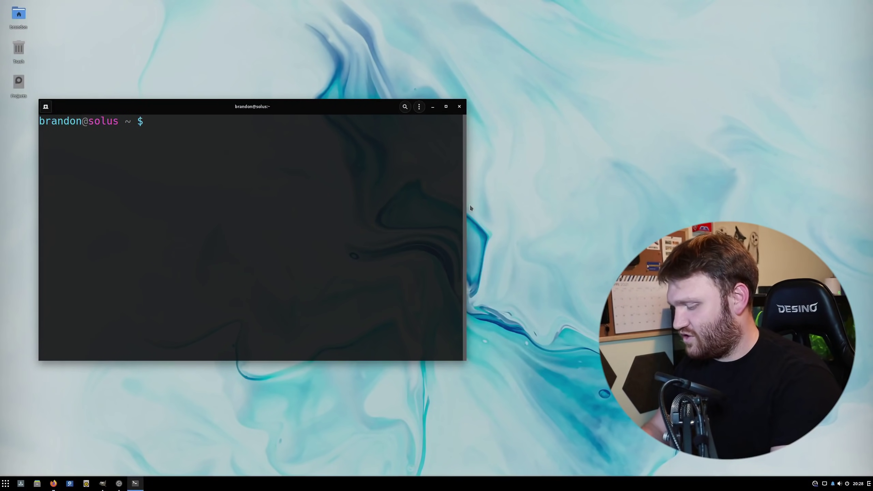
text(eopkg seart)
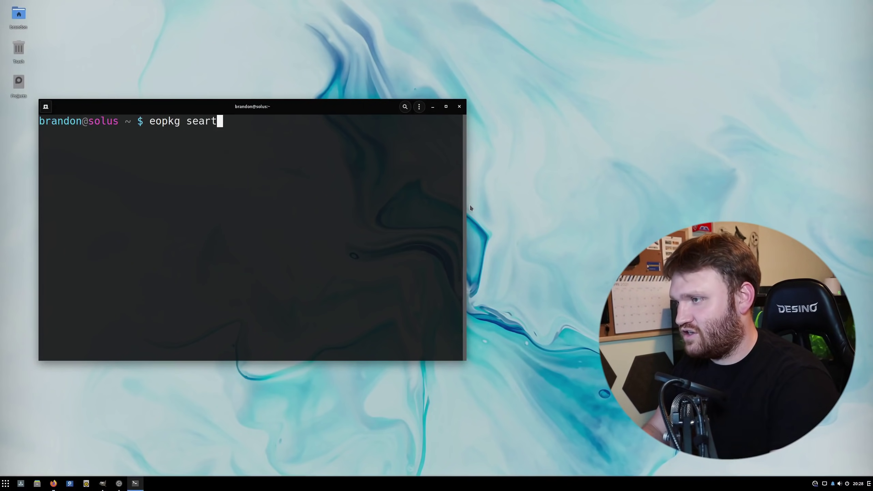
key(BackSpace)
text(ch)
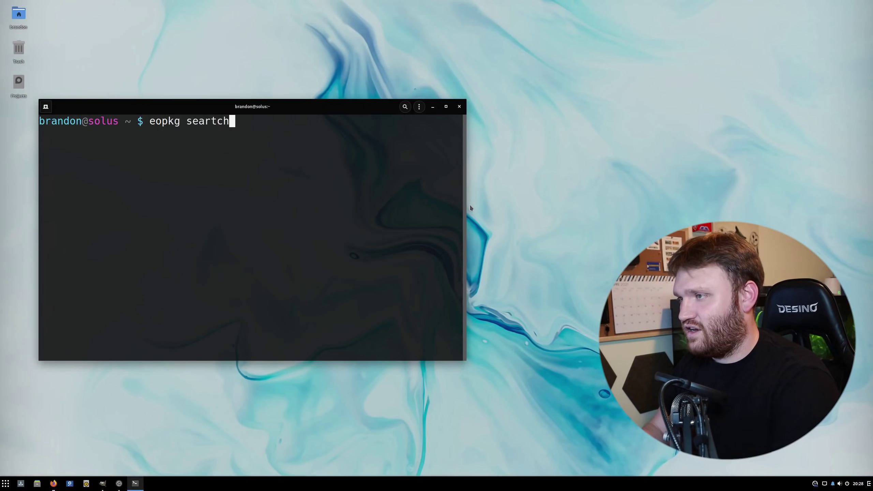
key(BackSpace)
key(BackSpace)
text(ch )
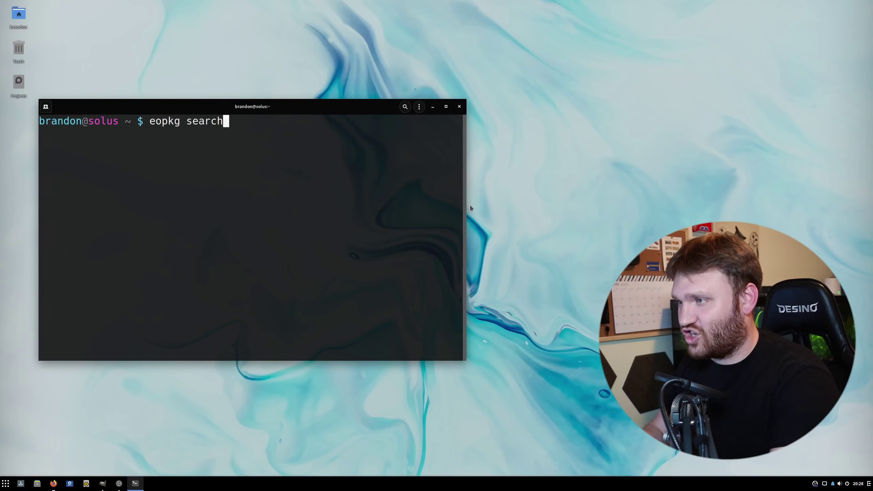
text(kdenlive)
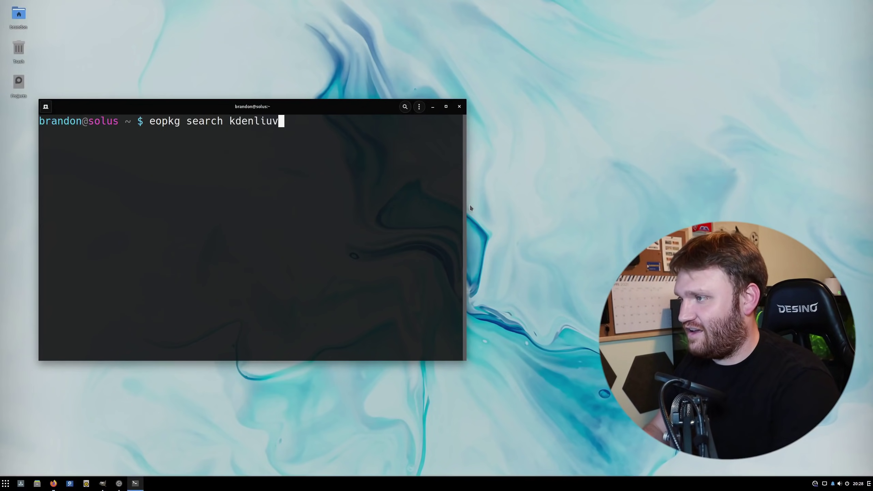
key(BackSpace)
key(BackSpace)
text(ve)
key(Return)
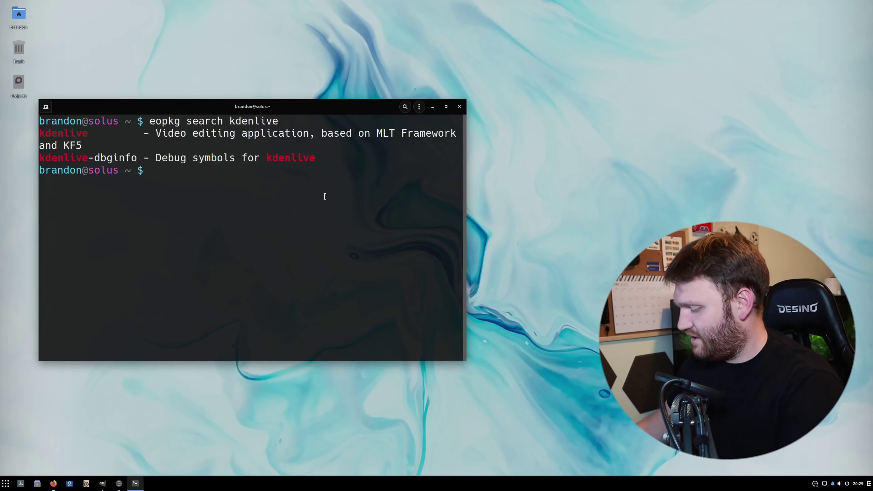
Step: Install mpv 0.33.1 with 'sudo eopkg install mpv', entering the sudo password
text(sudo )
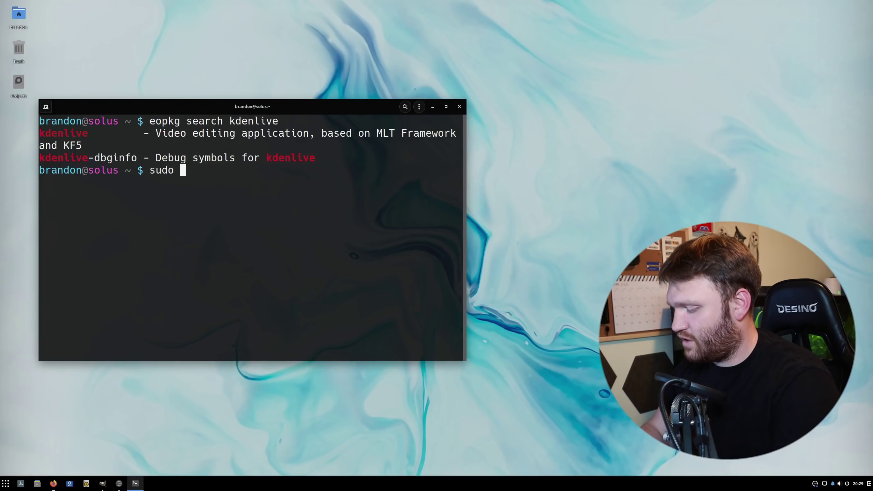
text(eop)
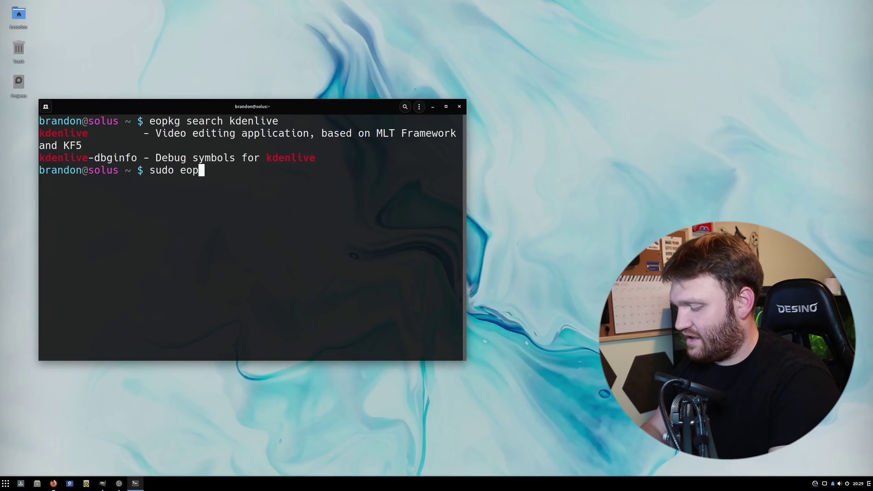
text(kg install)
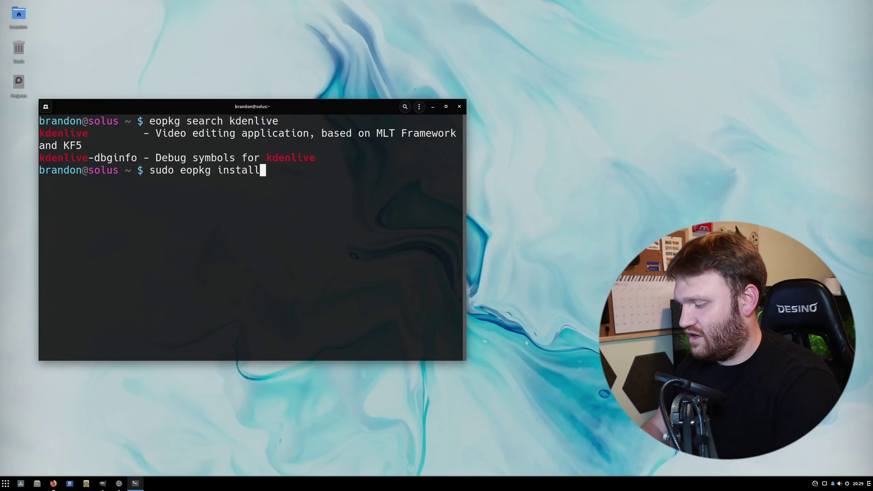
text( mpv)
key(Return)
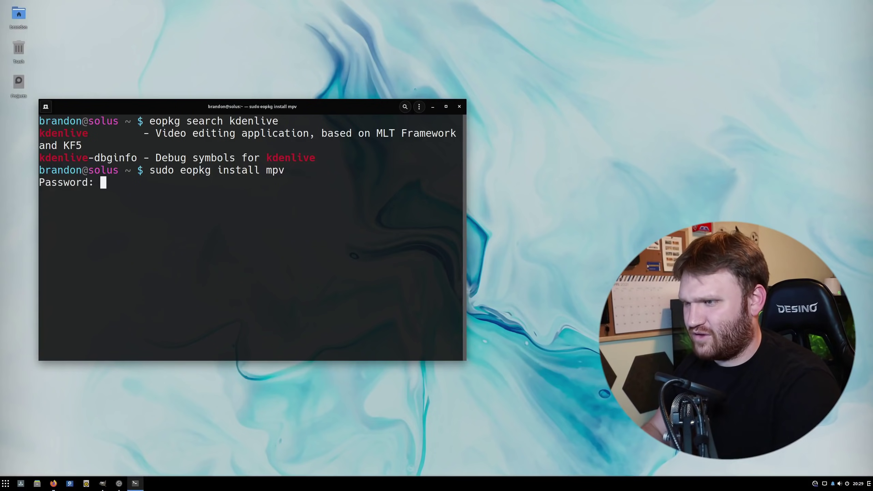
key(Return)
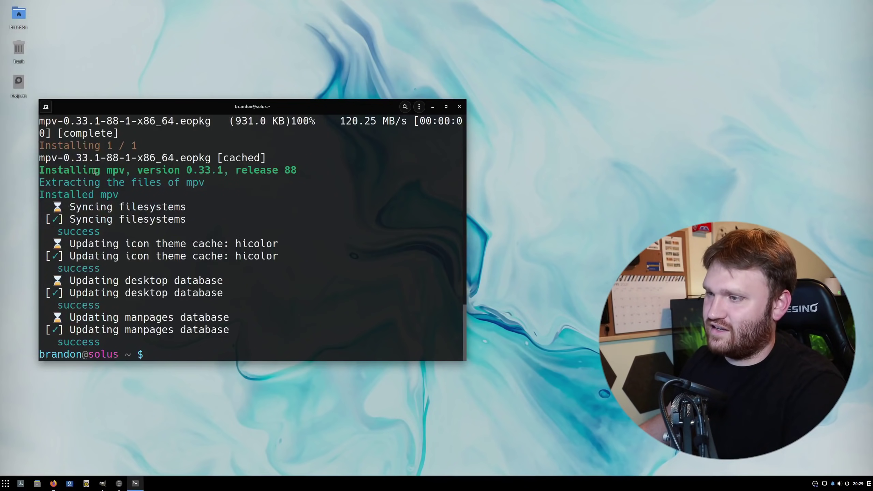
scroll(70, 211, up, 4)
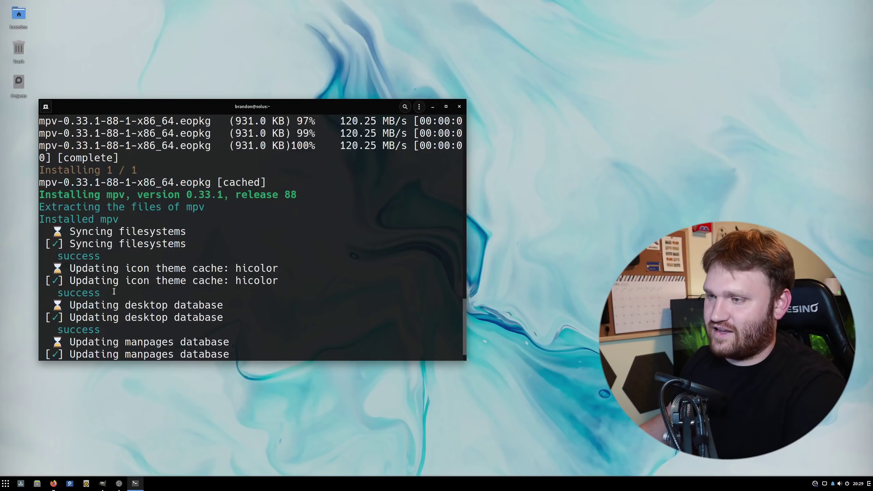
scroll(172, 302, down, 3)
scroll(172, 301, down, 1)
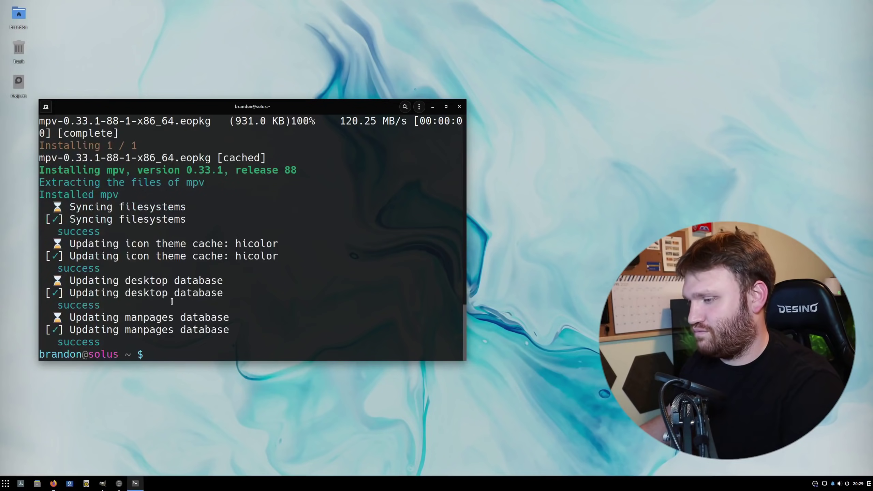
Step: Turn the recalled command into 'sudo eopkg upgrade' and run it, finding nothing to upgrade
key(Up)
key(BackSpace)
key(BackSpace)
key(BackSpace)
key(BackSpace)
key(BackSpace)
key(BackSpace)
key(BackSpace)
key(BackSpace)
key(BackSpace)
key(BackSpace)
key(BackSpace)
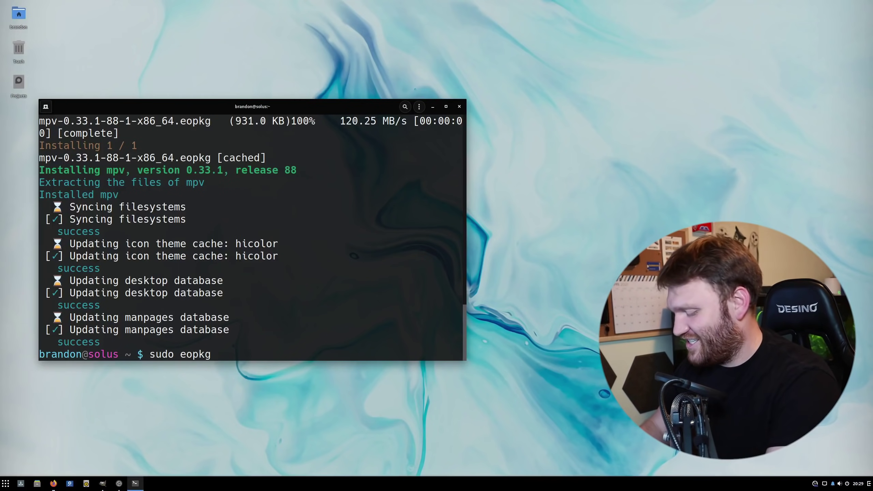
text(upgrade)
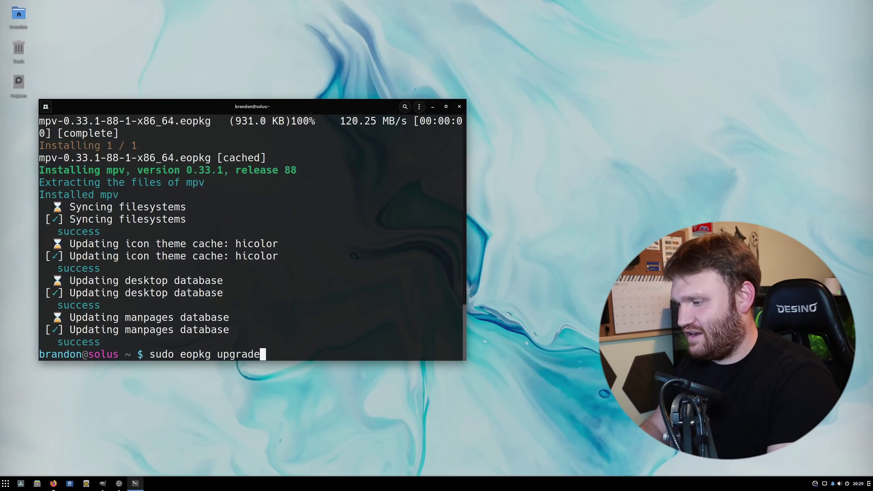
key(Return)
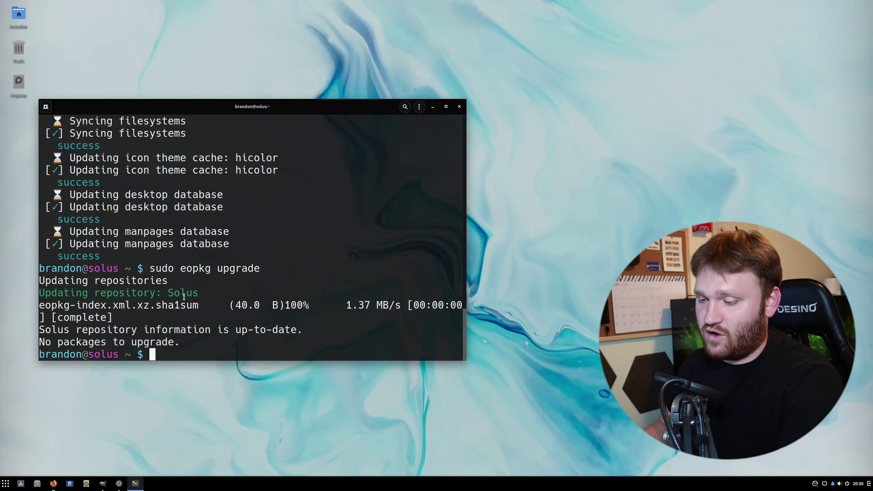
Step: Show the Files About version details and open the Files project website in Firefox
click(36, 484)
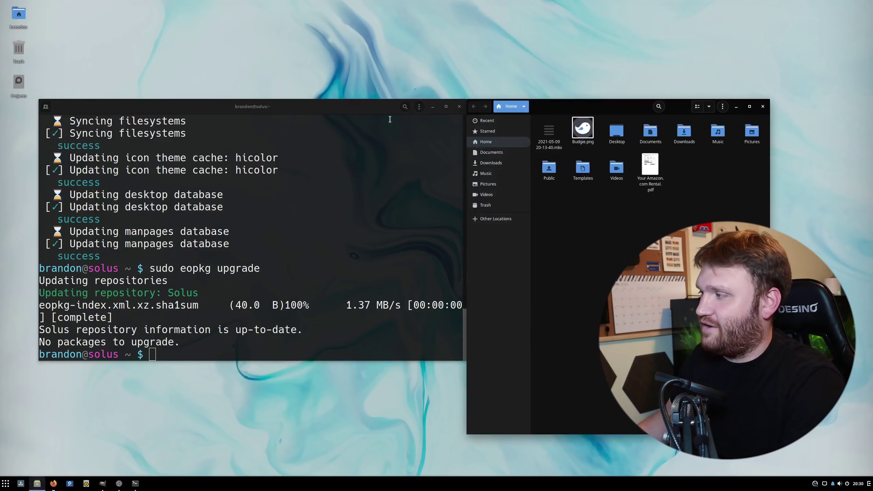
drag(689, 107, 351, 53)
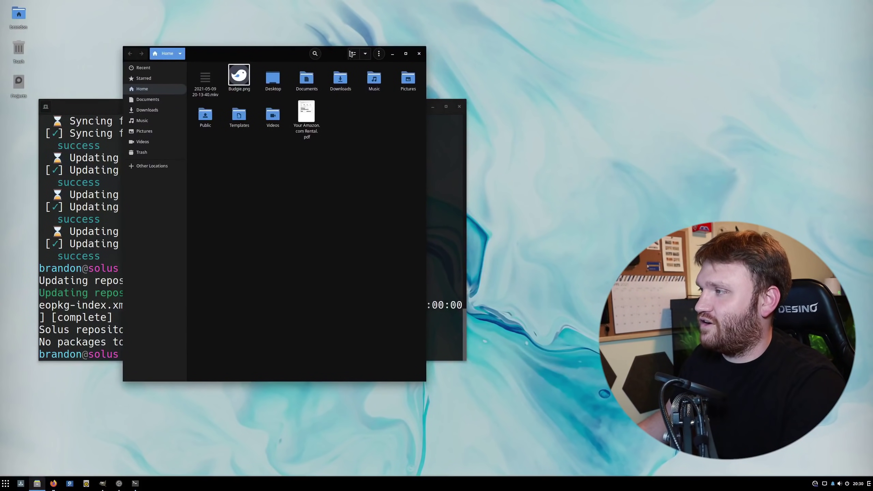
click(379, 53)
click(358, 177)
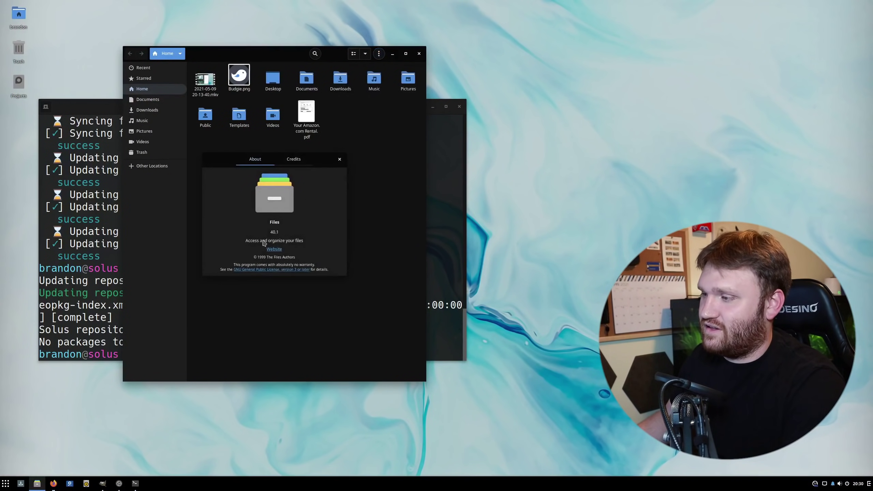
click(274, 249)
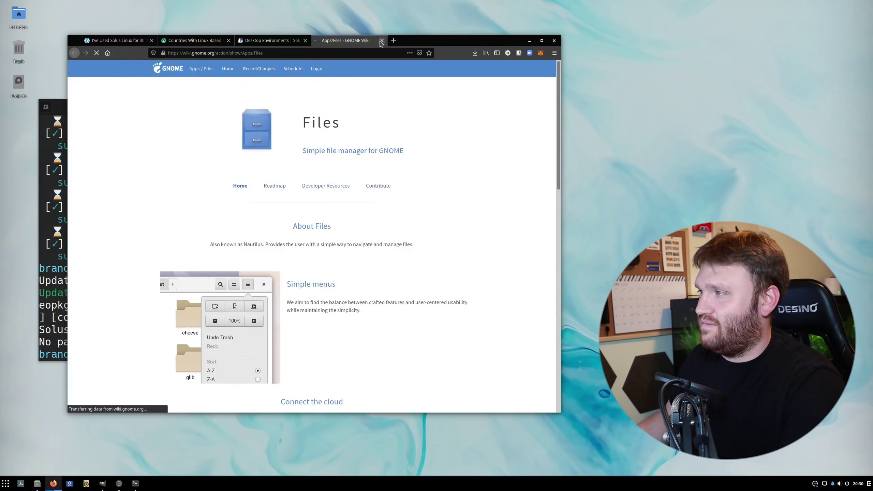
Step: Launch a second Terminal via 'term' and show its GNOME Terminal About information
click(5, 483)
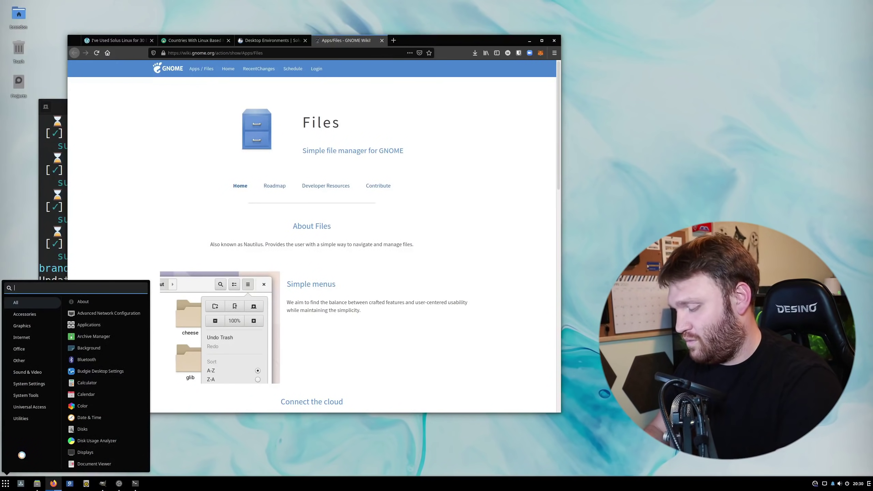
text(term)
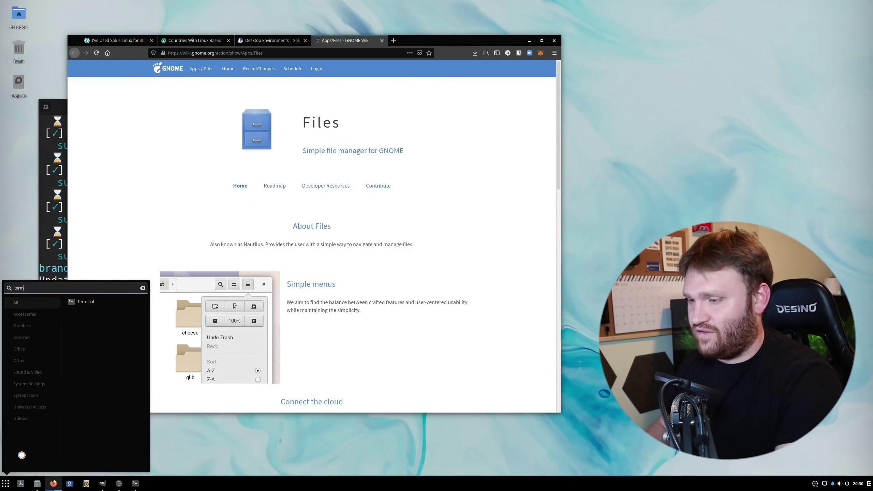
key(Return)
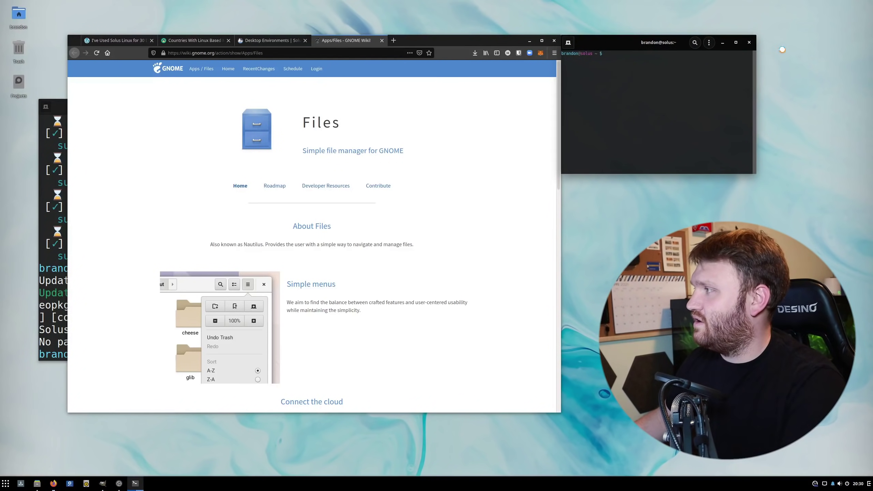
drag(673, 42, 335, 141)
click(352, 146)
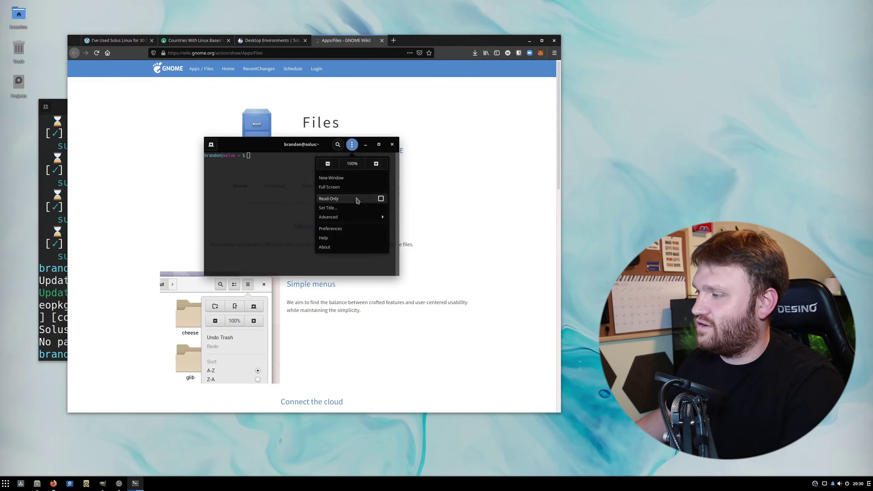
click(361, 244)
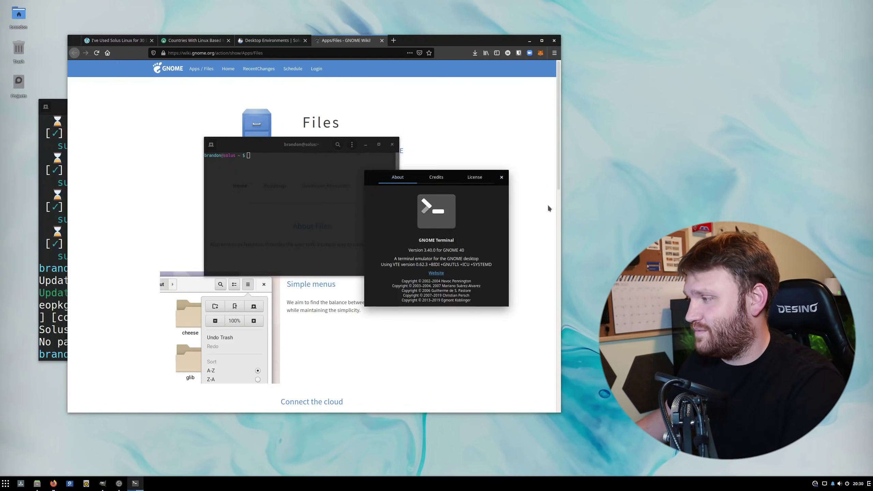
Step: Close the About dialogs and the new terminal, minimize Firefox, and close Files
click(499, 179)
click(380, 144)
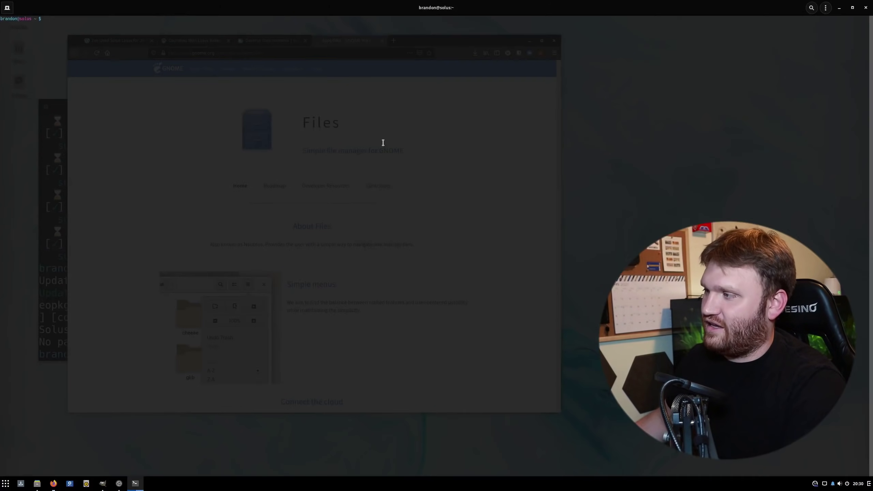
double_click(481, 2)
click(420, 131)
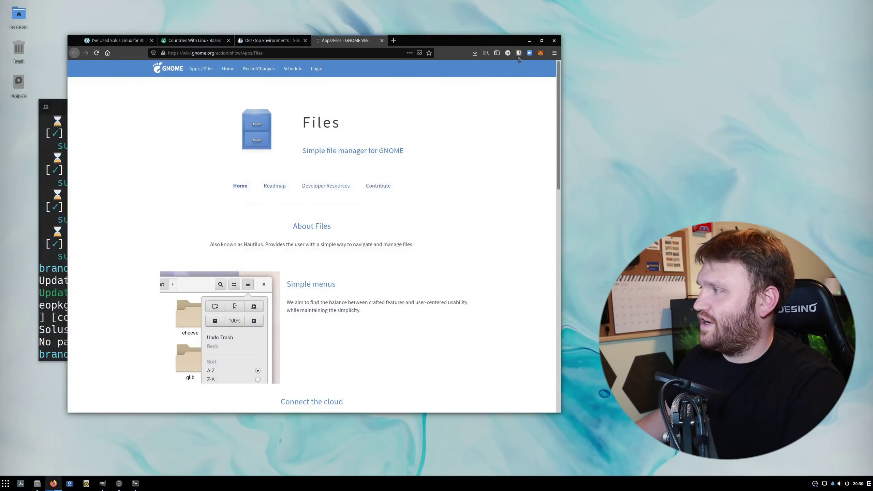
click(529, 42)
click(339, 160)
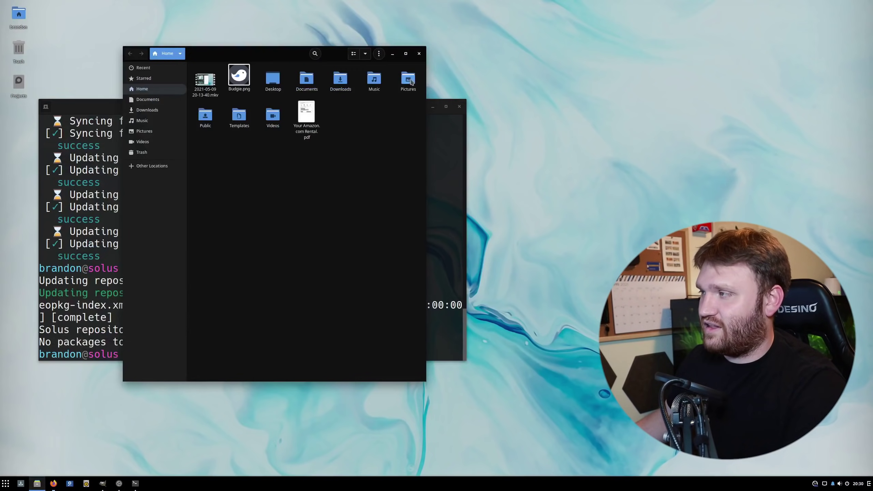
click(419, 53)
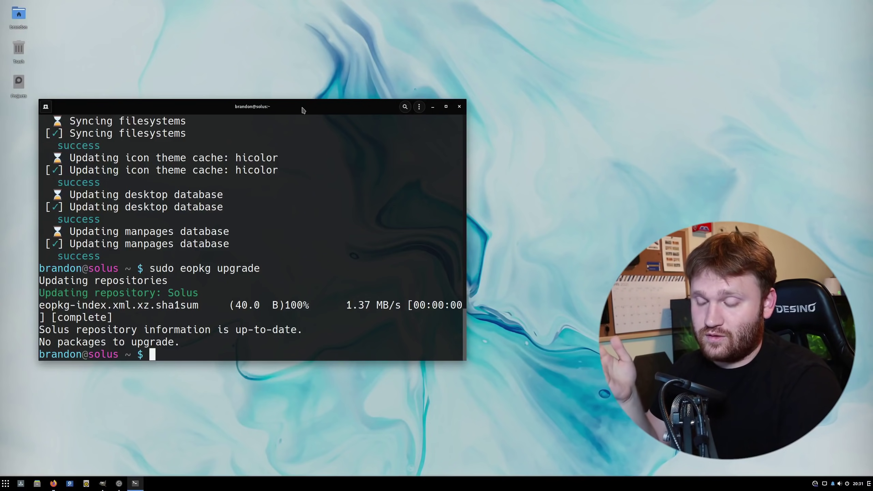
Step: From the TechHut article's Package Management section, follow the 'request' link to Solus's Requesting A Package guide
click(53, 483)
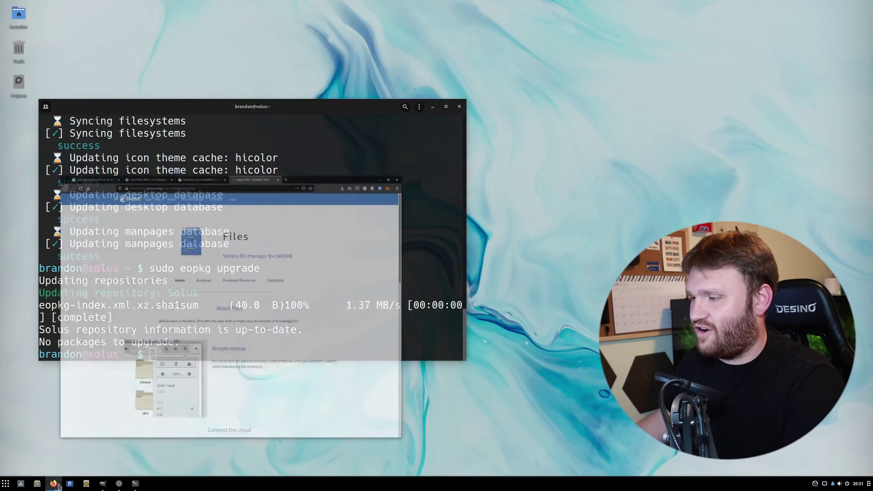
click(106, 41)
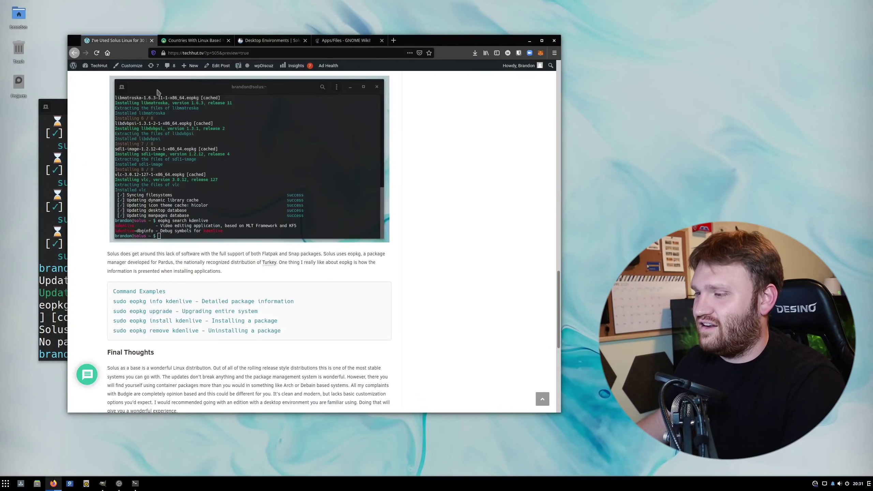
scroll(232, 245, down, 3)
scroll(231, 245, up, 5)
scroll(231, 245, up, 5)
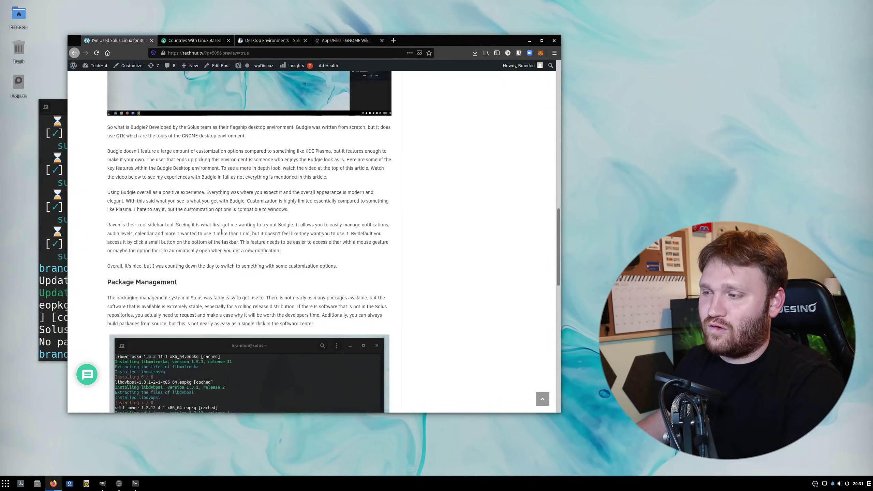
scroll(231, 245, down, 1)
click(187, 249)
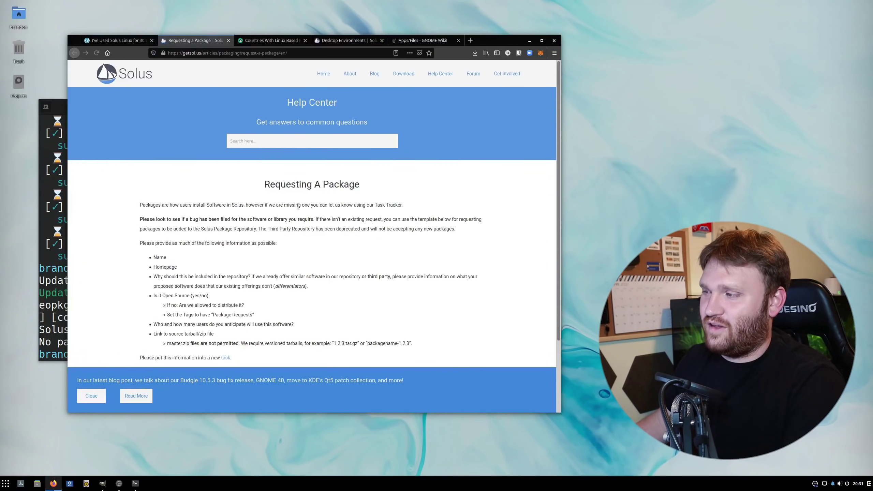
scroll(282, 251, down, 1)
scroll(285, 222, down, 1)
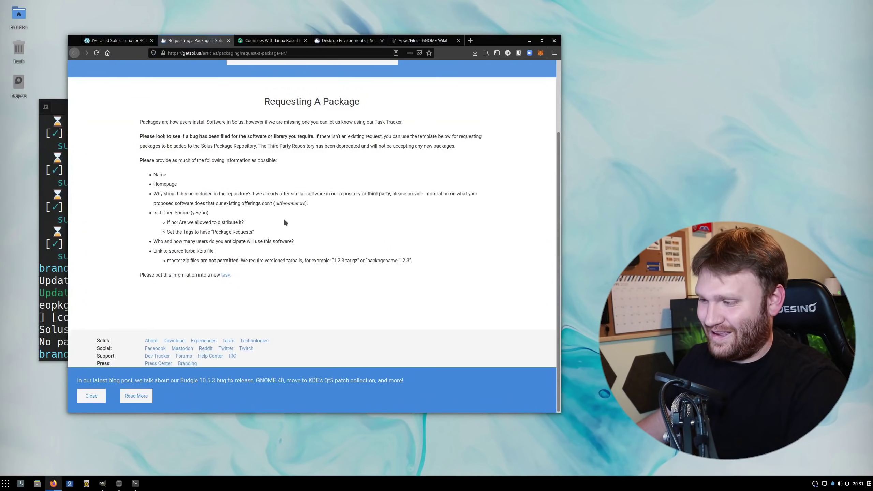
scroll(279, 172, up, 2)
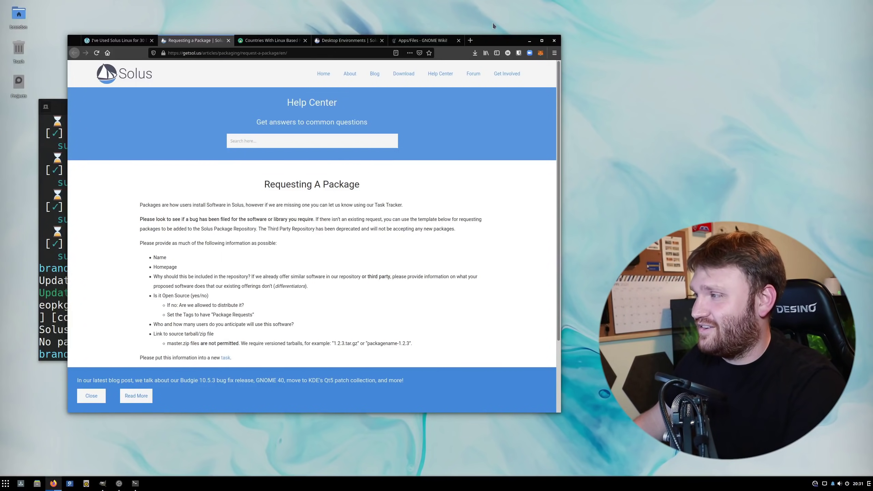
Step: Minimize Firefox so the terminal showing the eopkg upgrade result is in front
click(529, 41)
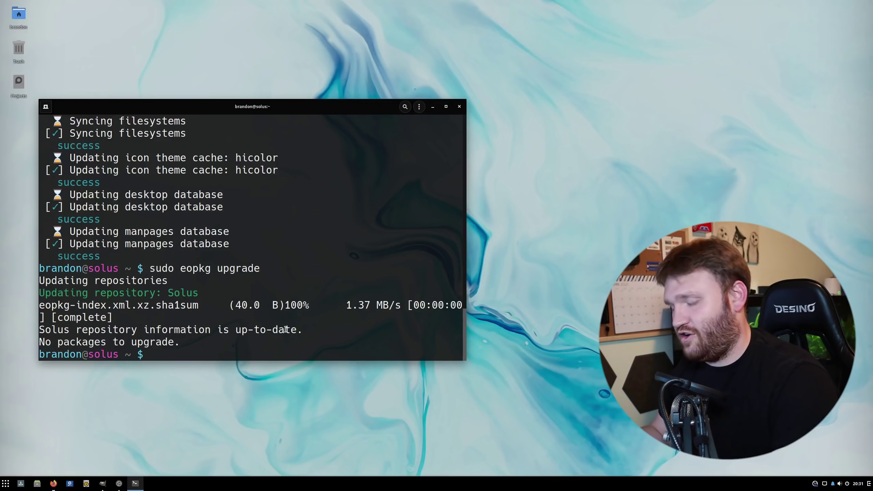